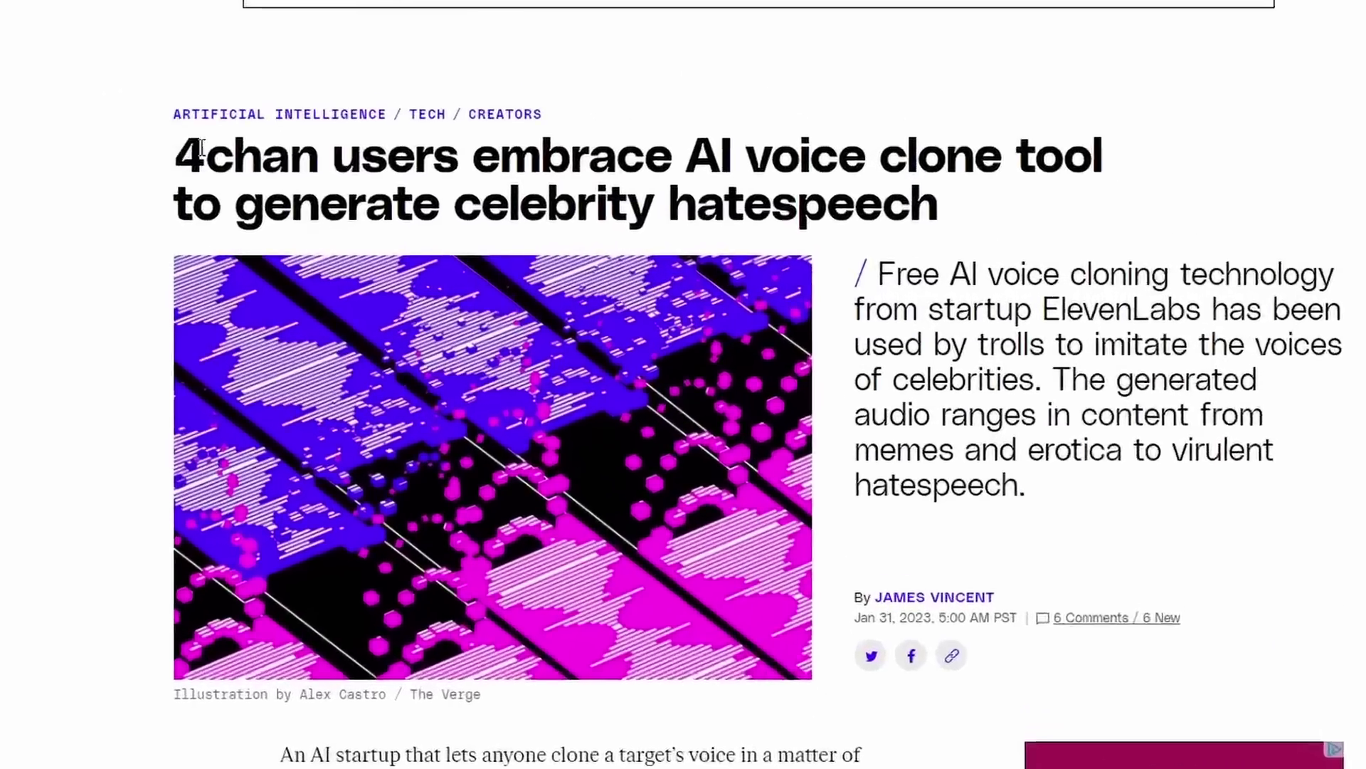
Highlight The Verge headline and deepfake summaries, then play the Biden deepfake audio sample
left_click_drag(284, 200, 599, 216)
left_click_drag(683, 144, 1338, 191)
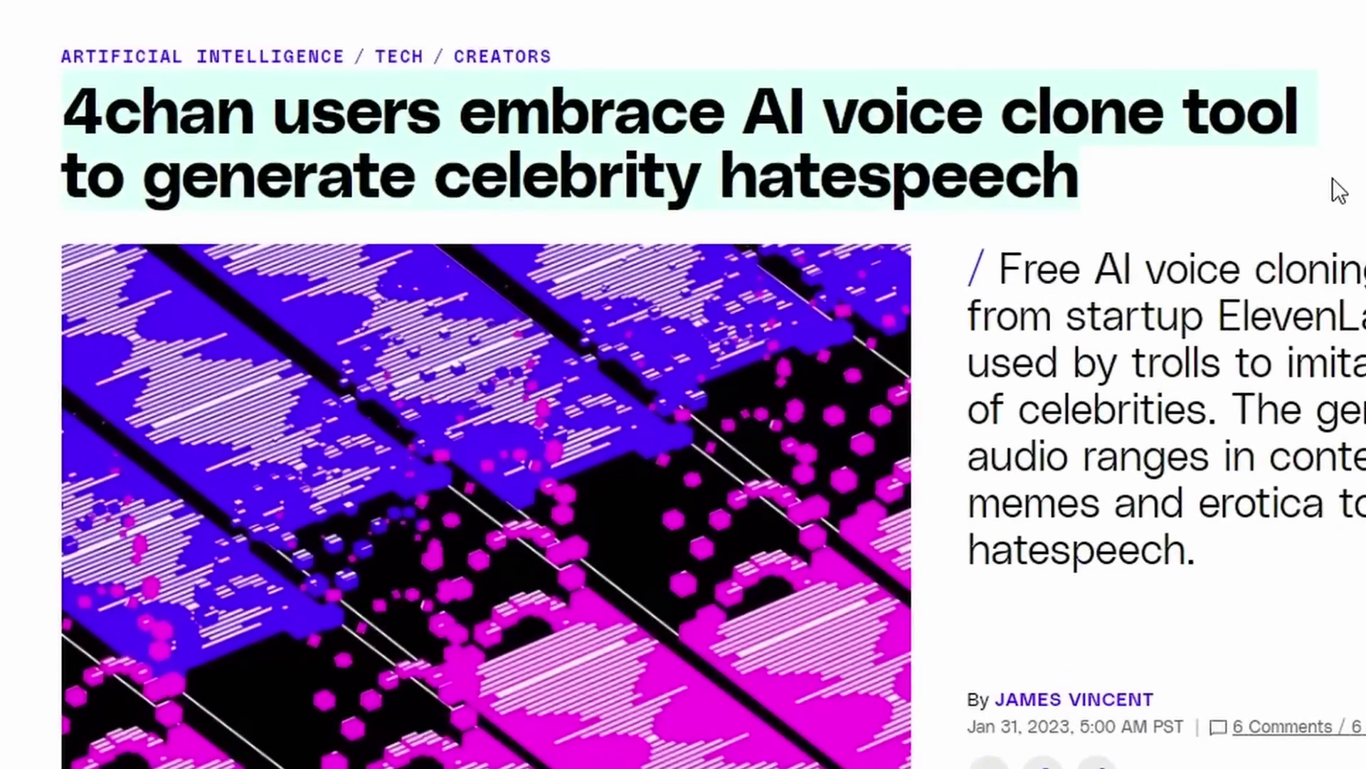
left_click_drag(1233, 411, 1221, 591)
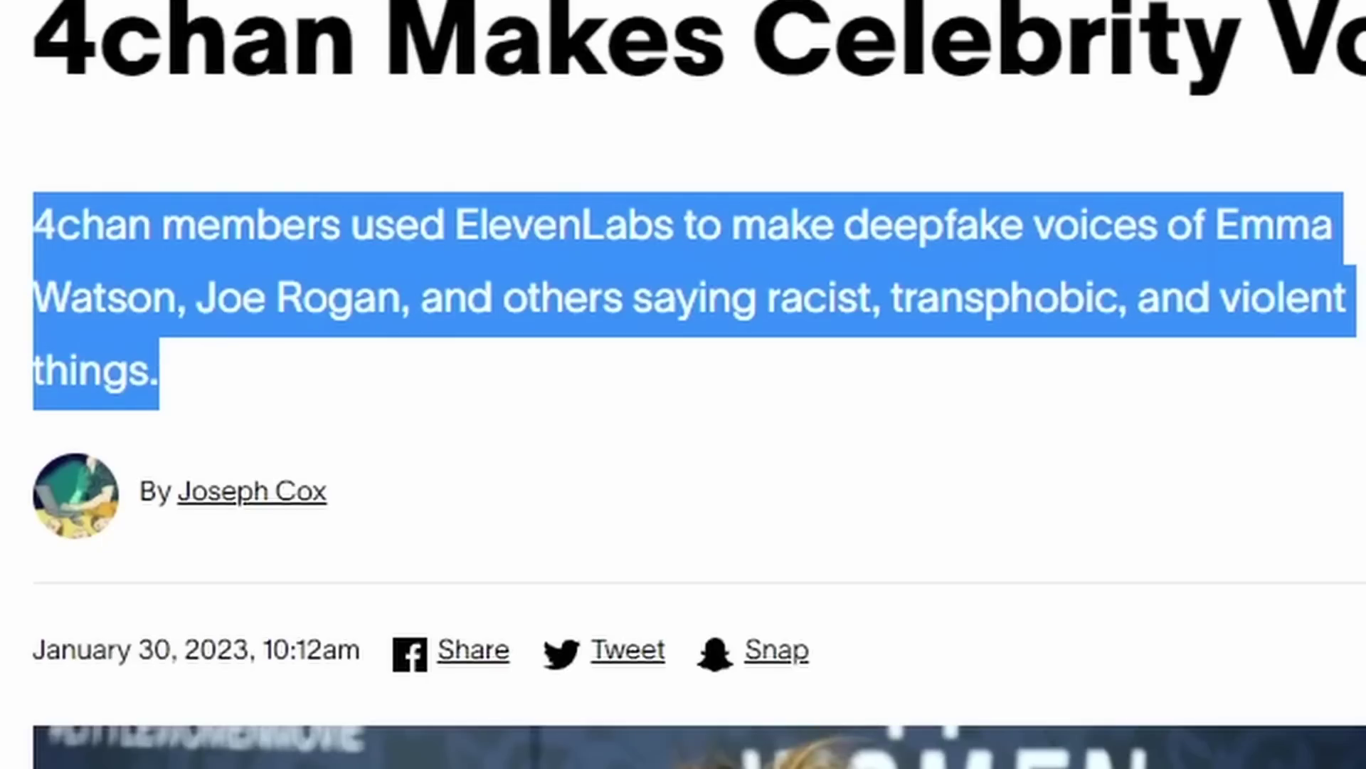
left_click_drag(214, 142, 647, 243)
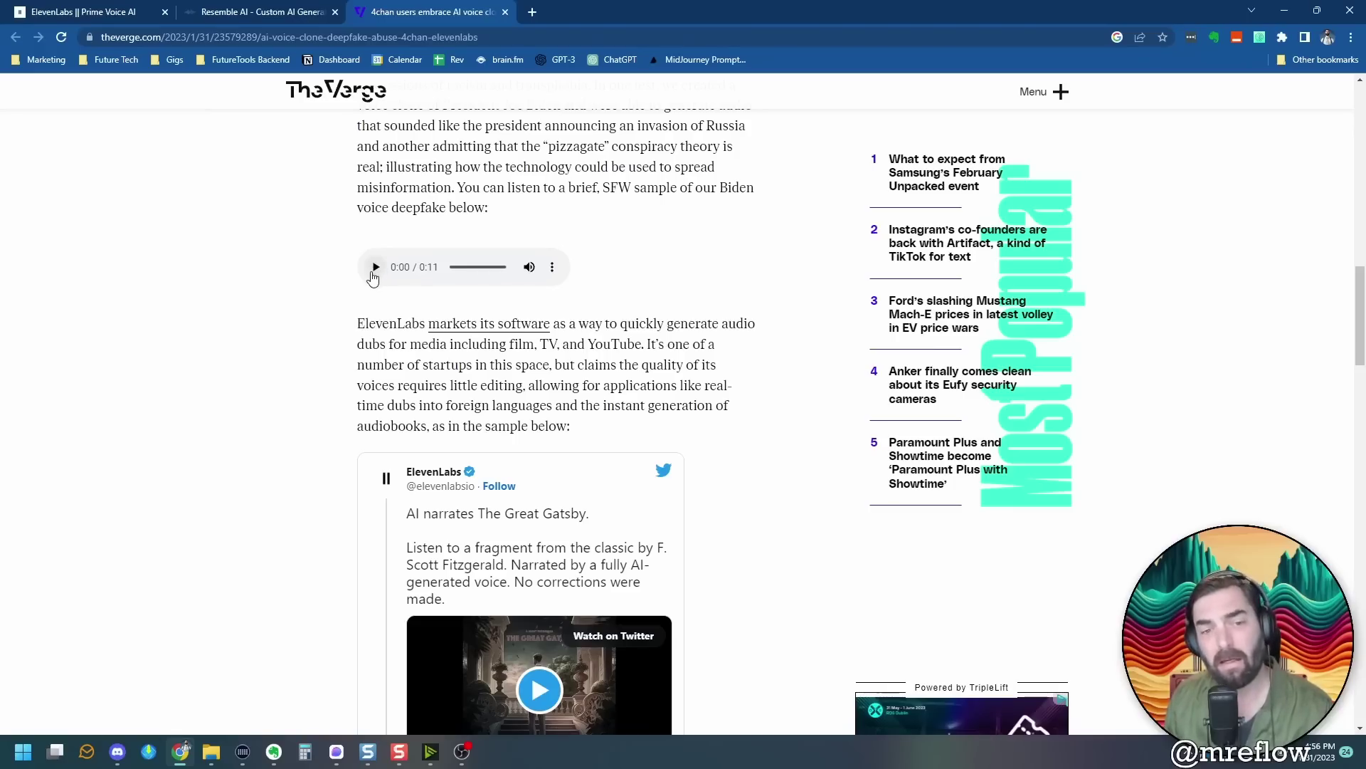
left_click(373, 272)
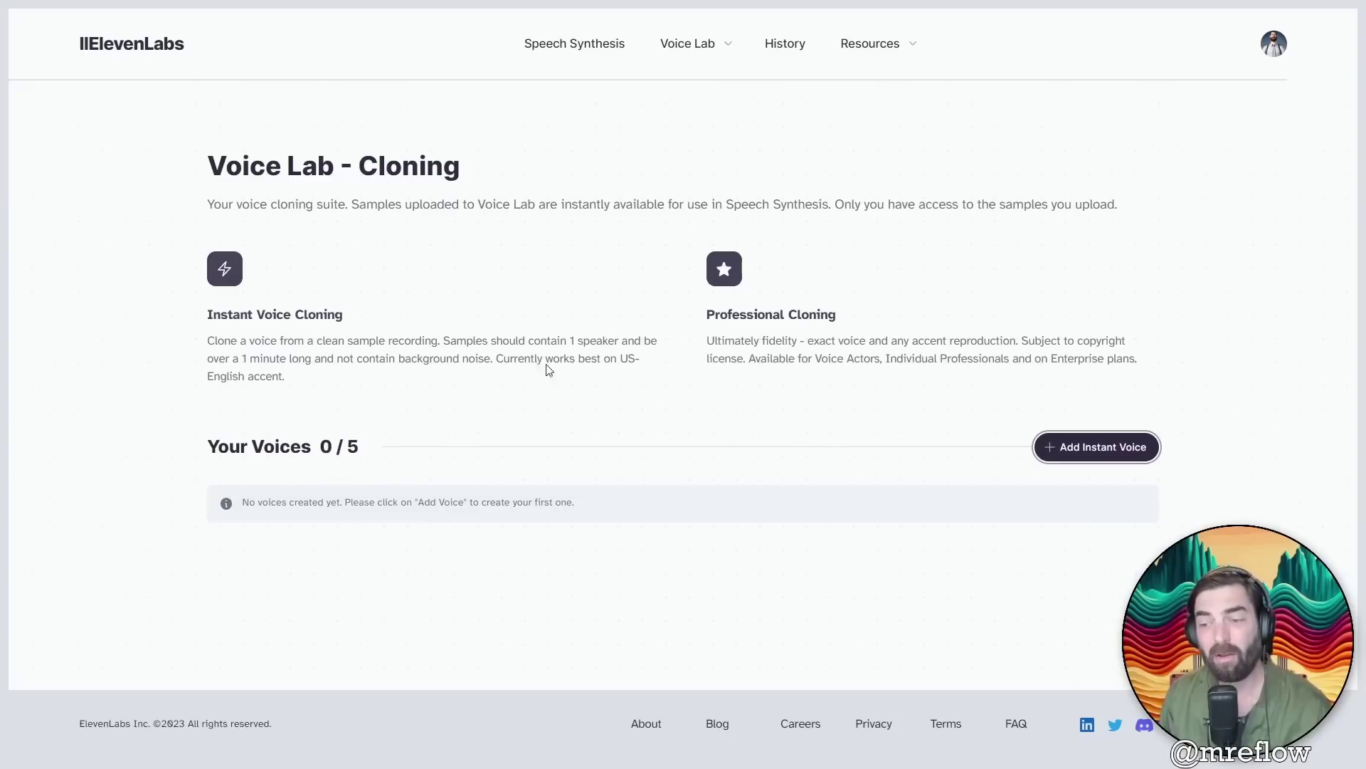
Open the Add Instant Voice form, highlight its copyright agreement, and tick then untick it
left_click(1118, 454)
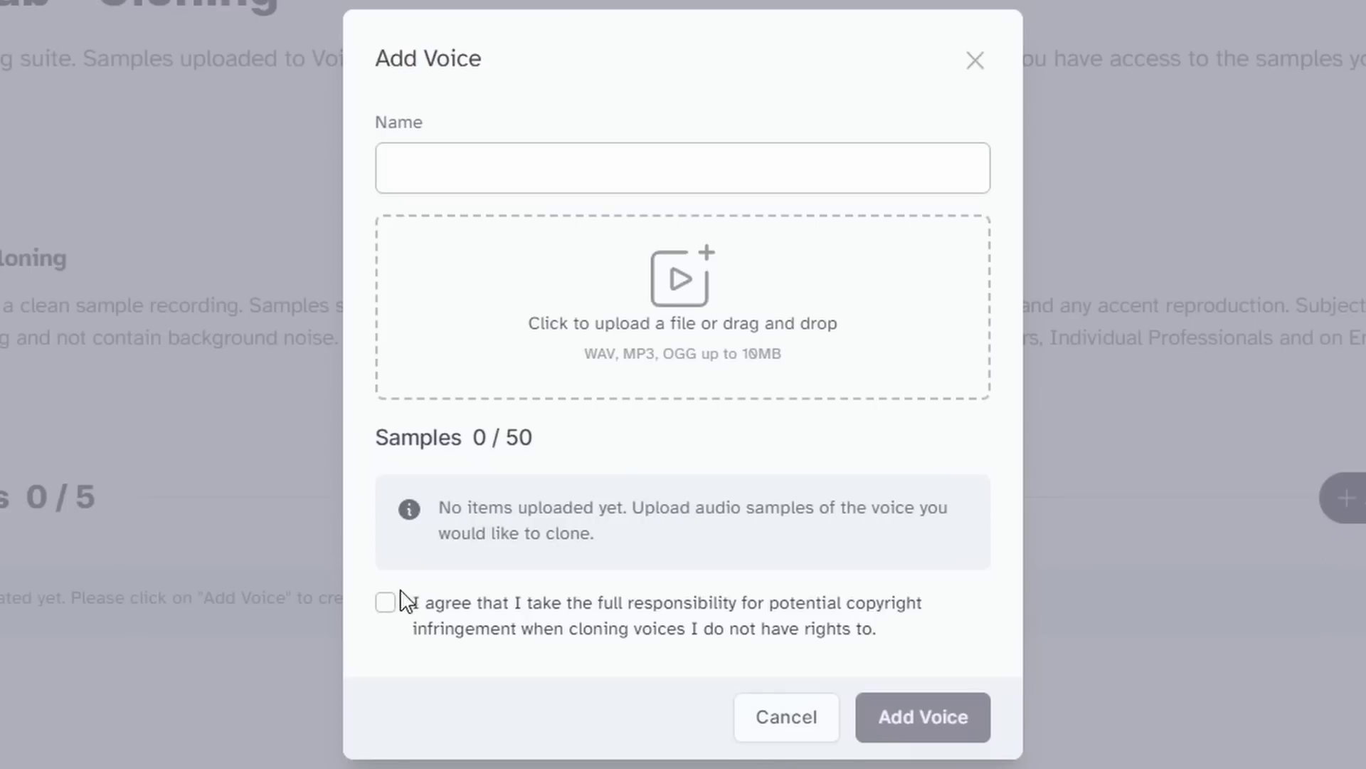
left_click_drag(412, 604, 748, 631)
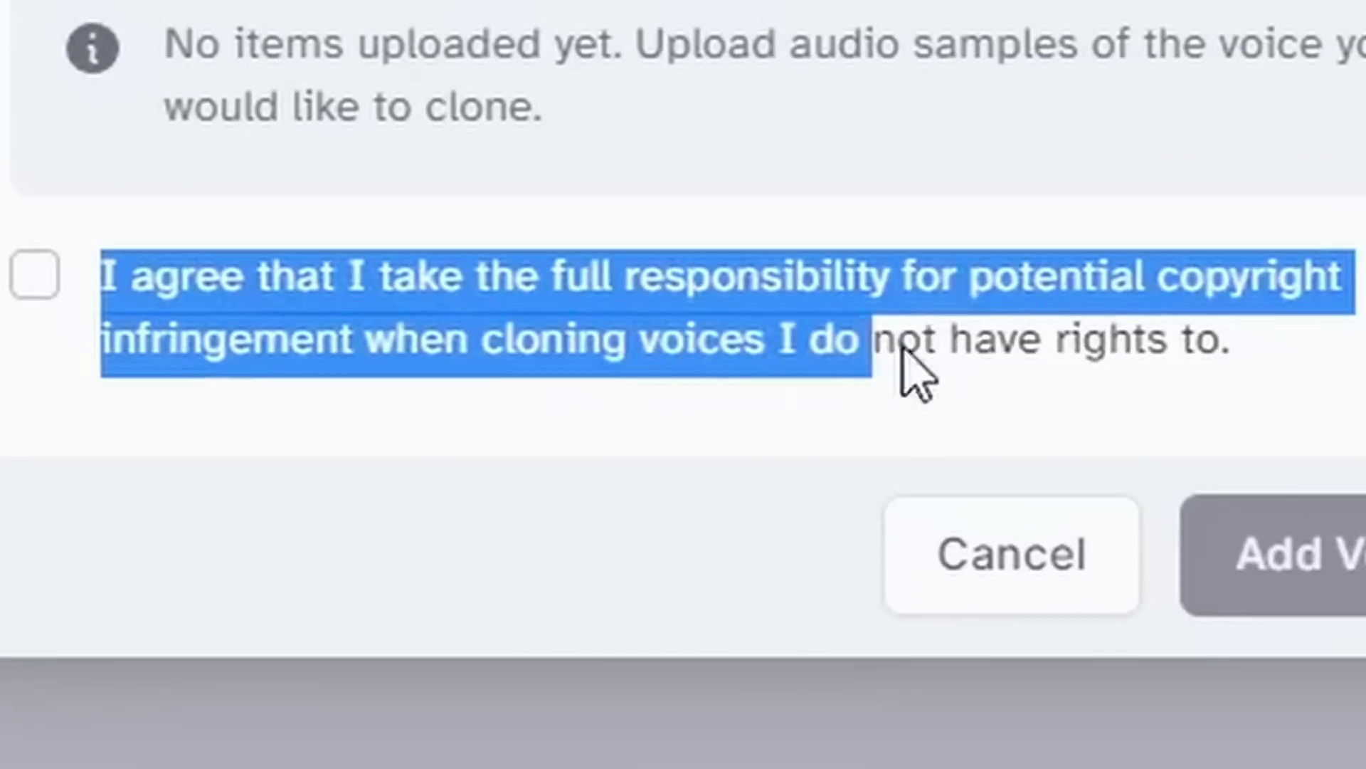
left_click_drag(920, 349, 1260, 378)
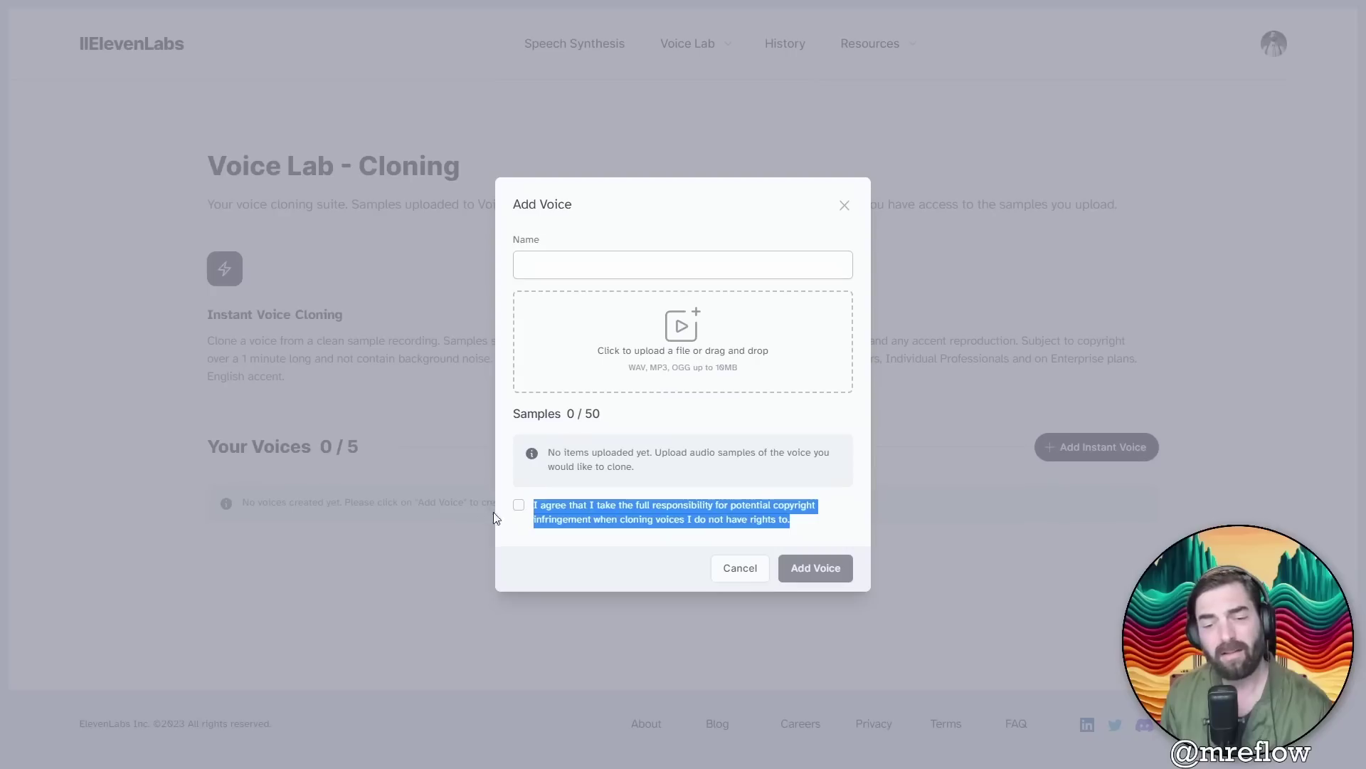
left_click(523, 513)
left_click(522, 508)
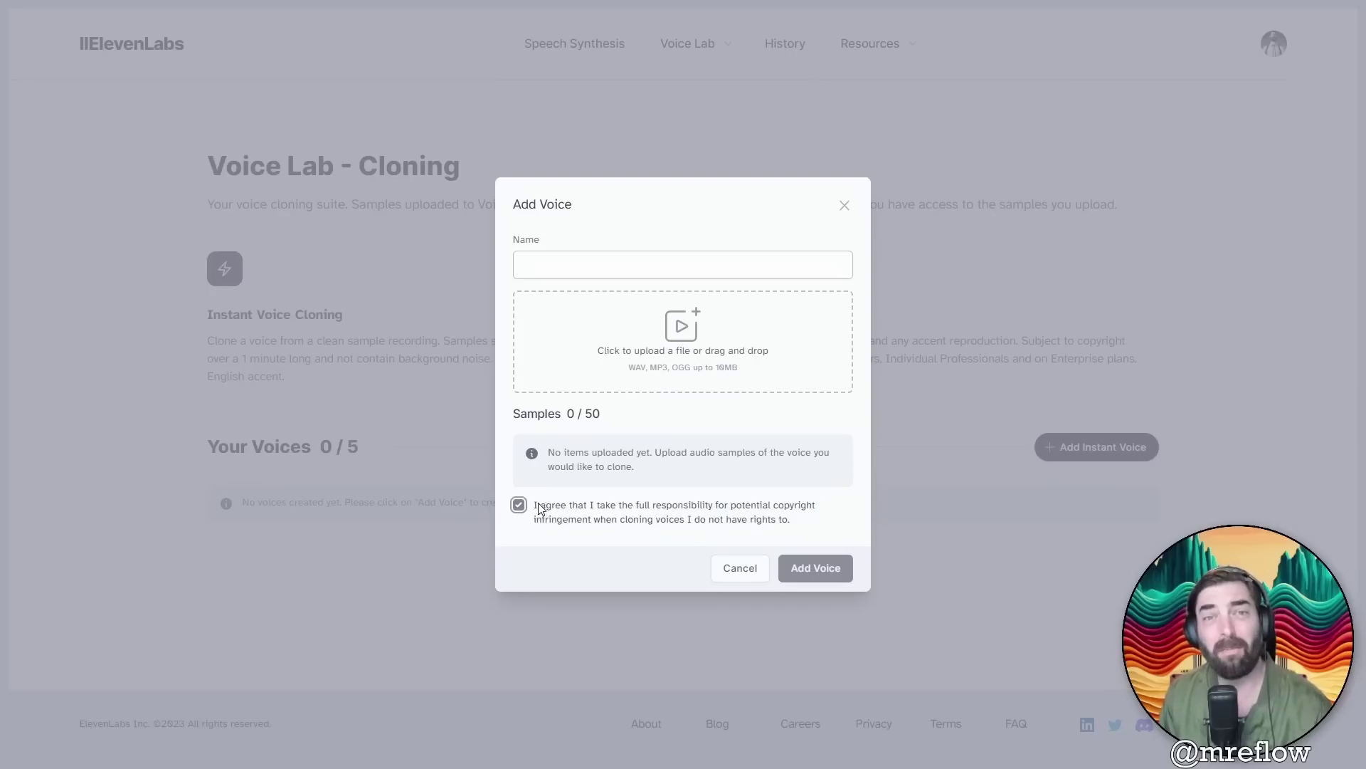
left_click(520, 506)
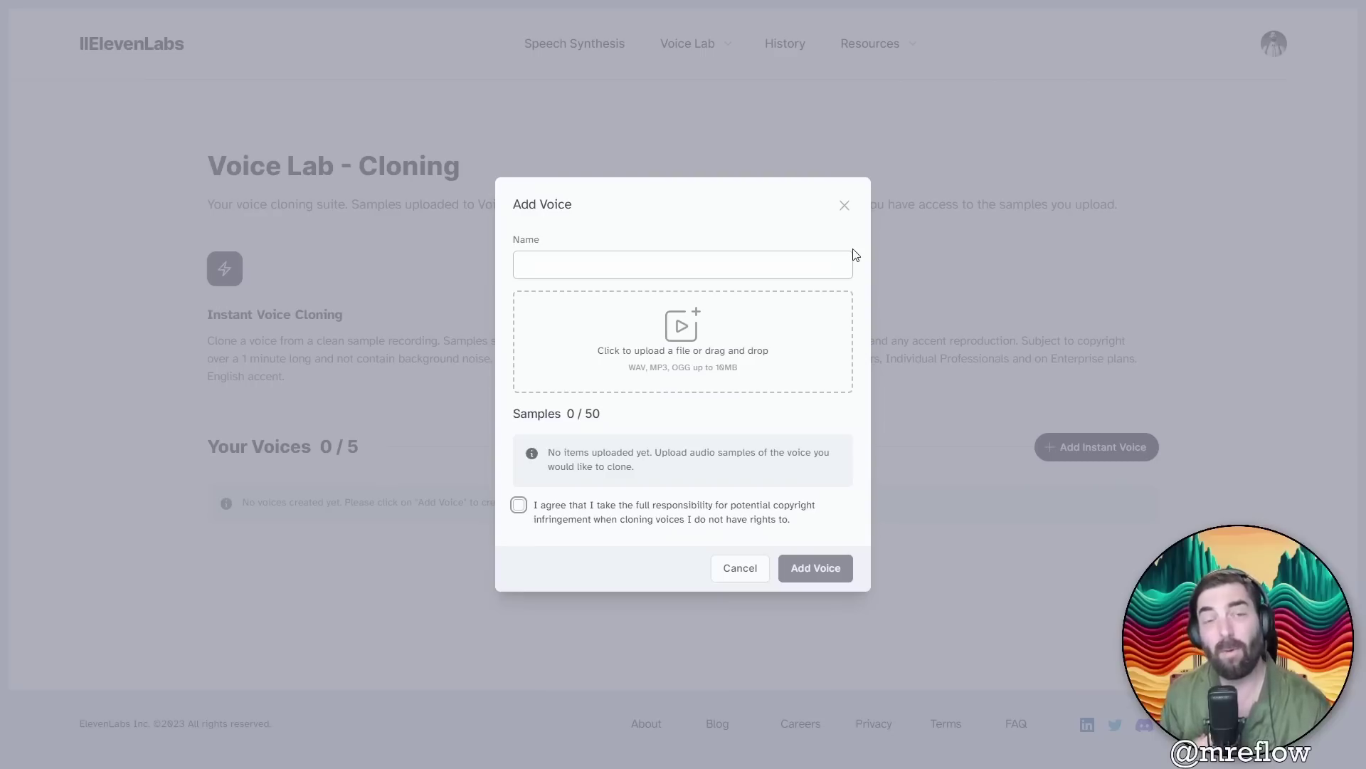
key("F11")
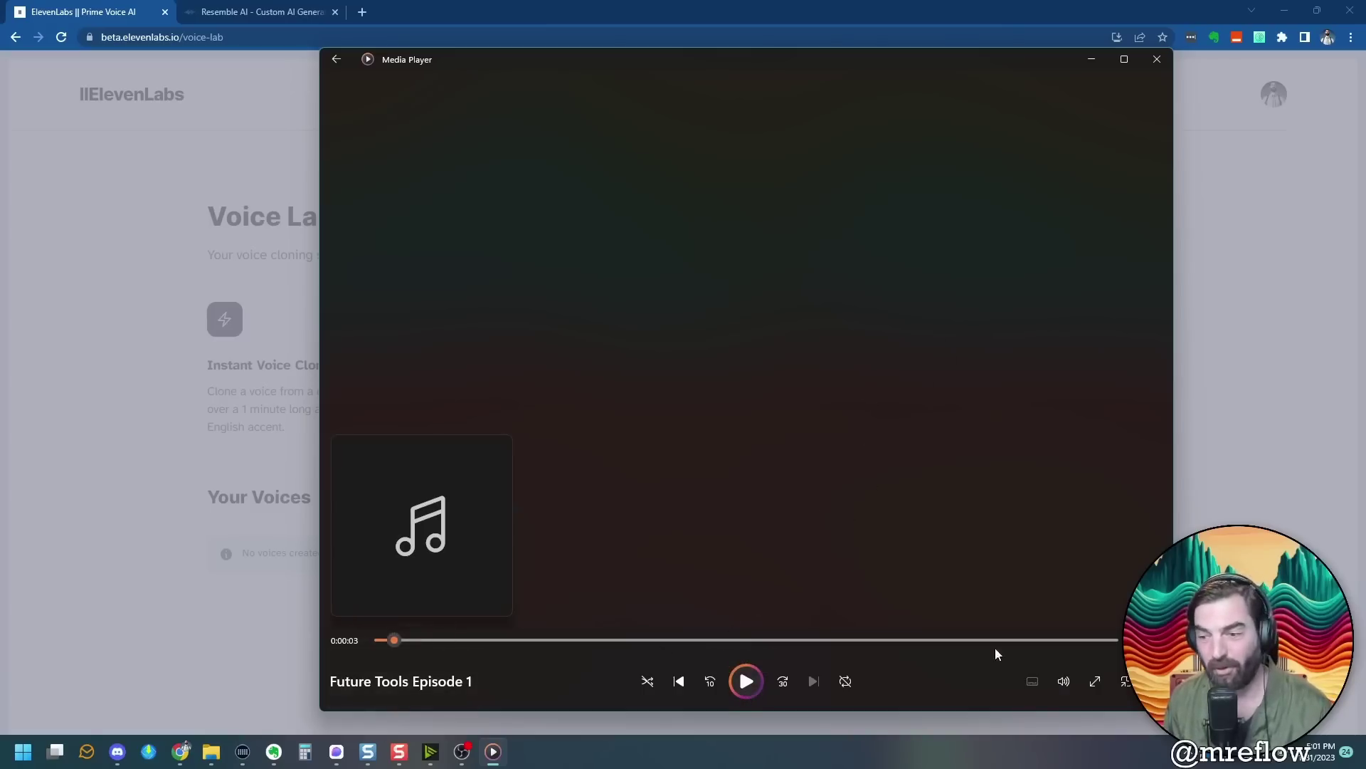
Upload the Future Tools episode, name it 'Matt Wolfe Voice', accept the agreement, and add the voice
left_click(1093, 61)
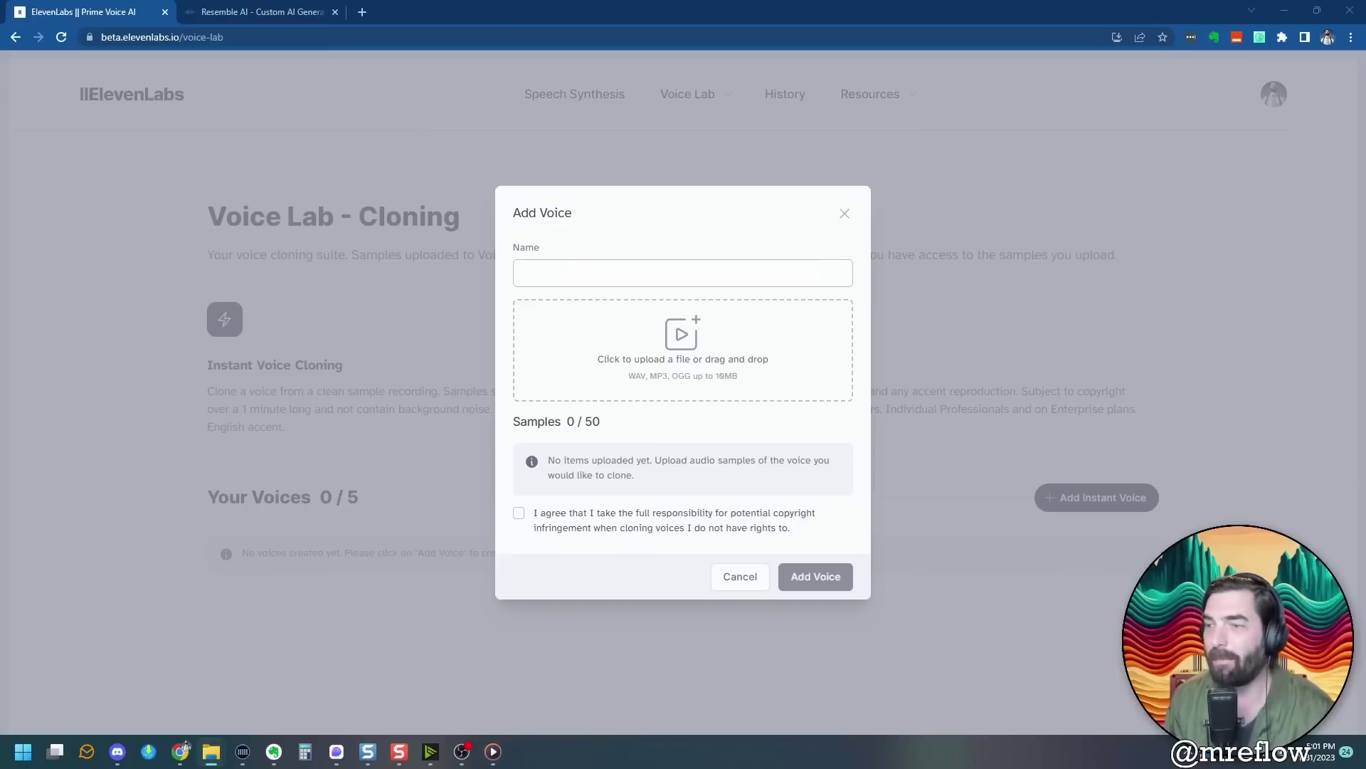
left_click_drag(1109, 263, 708, 350)
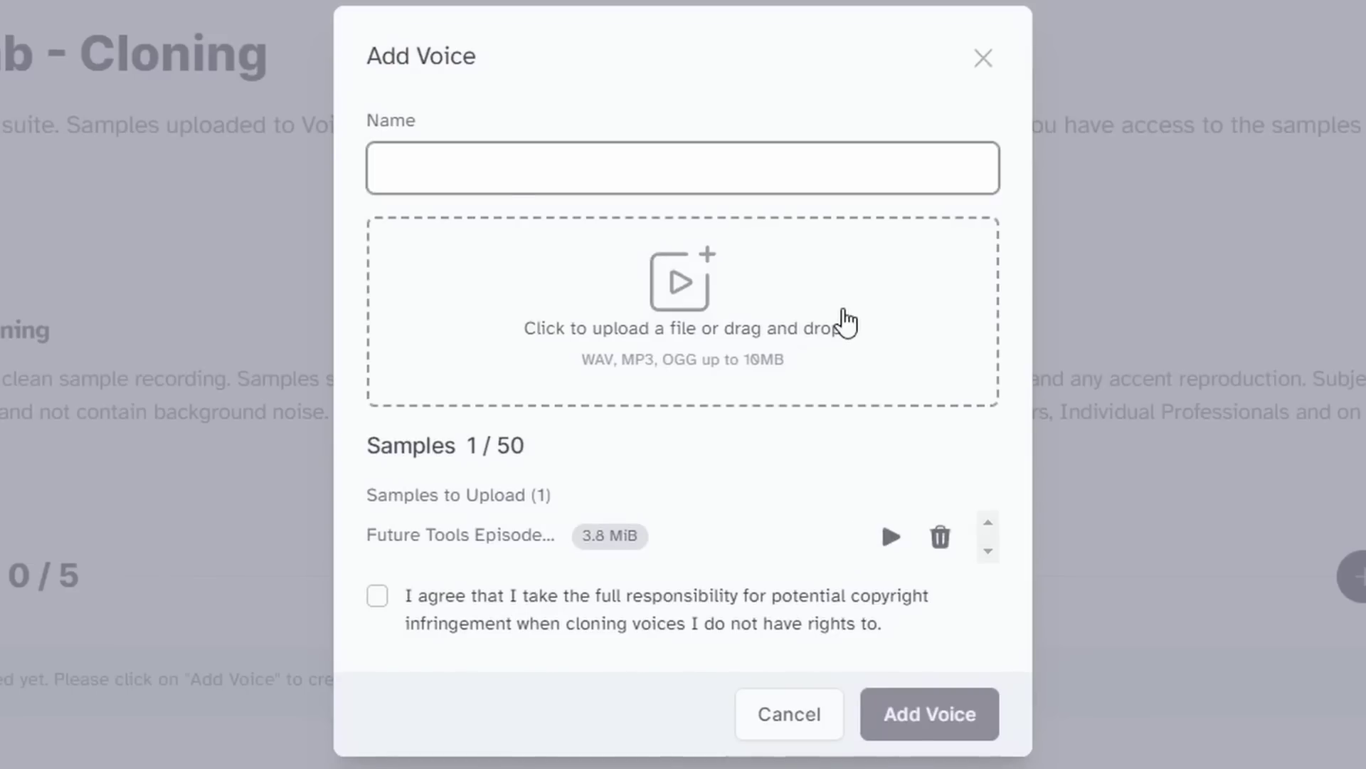
type("Matt")
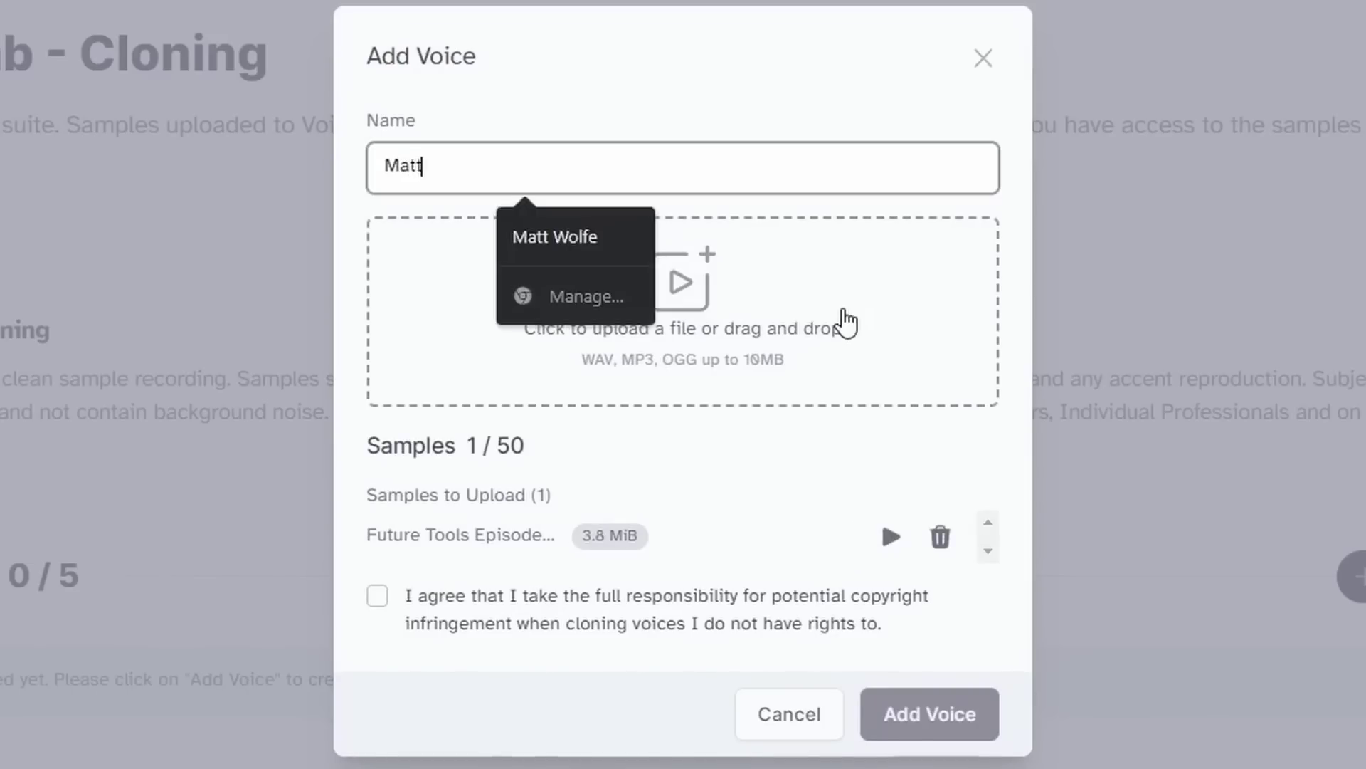
type(" Wolfe Voice")
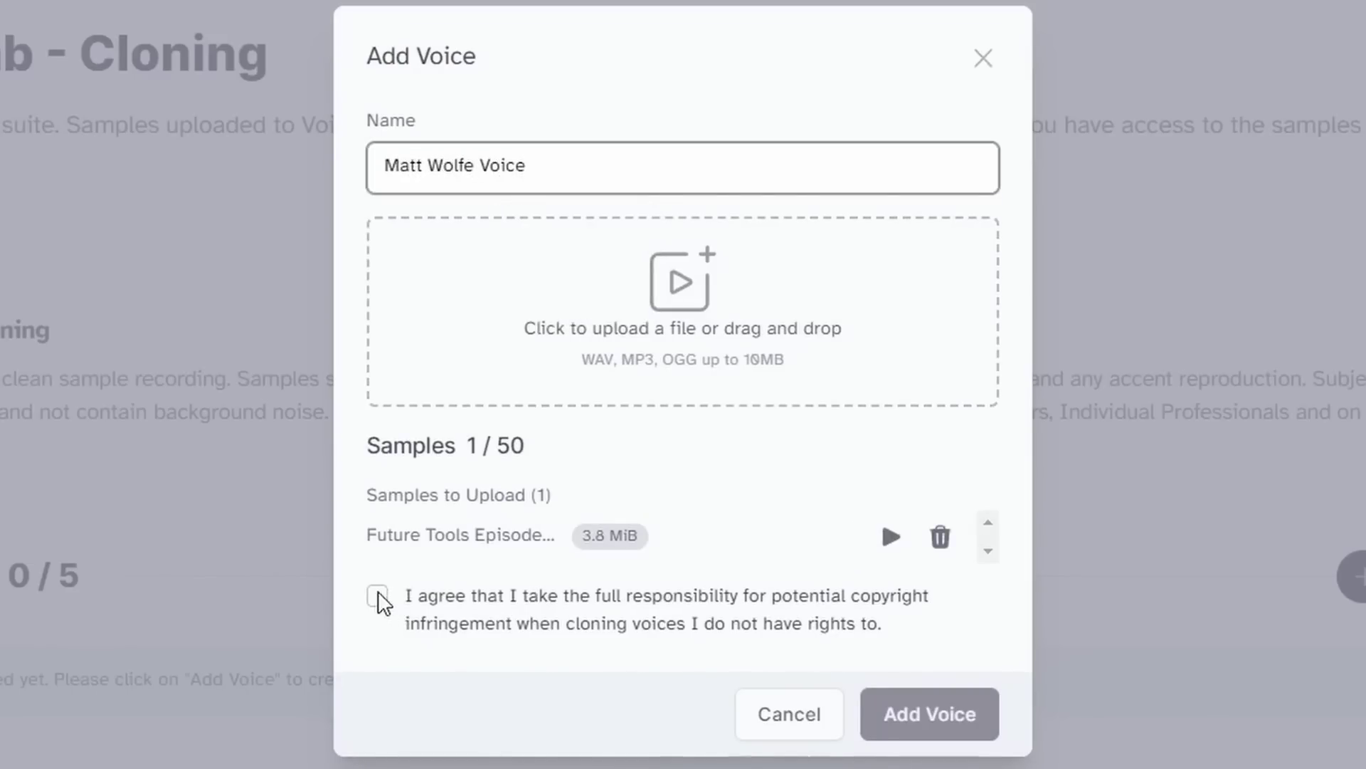
left_click(377, 596)
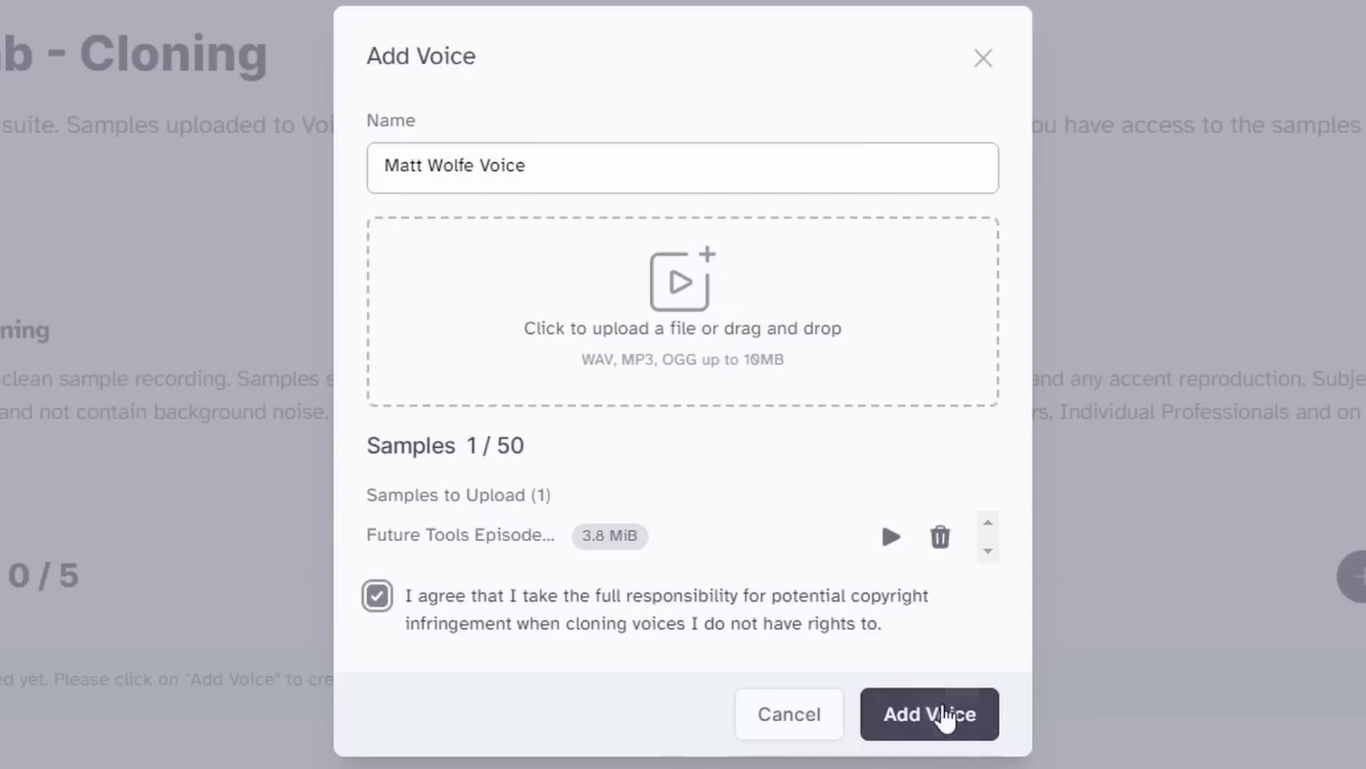
left_click(818, 571)
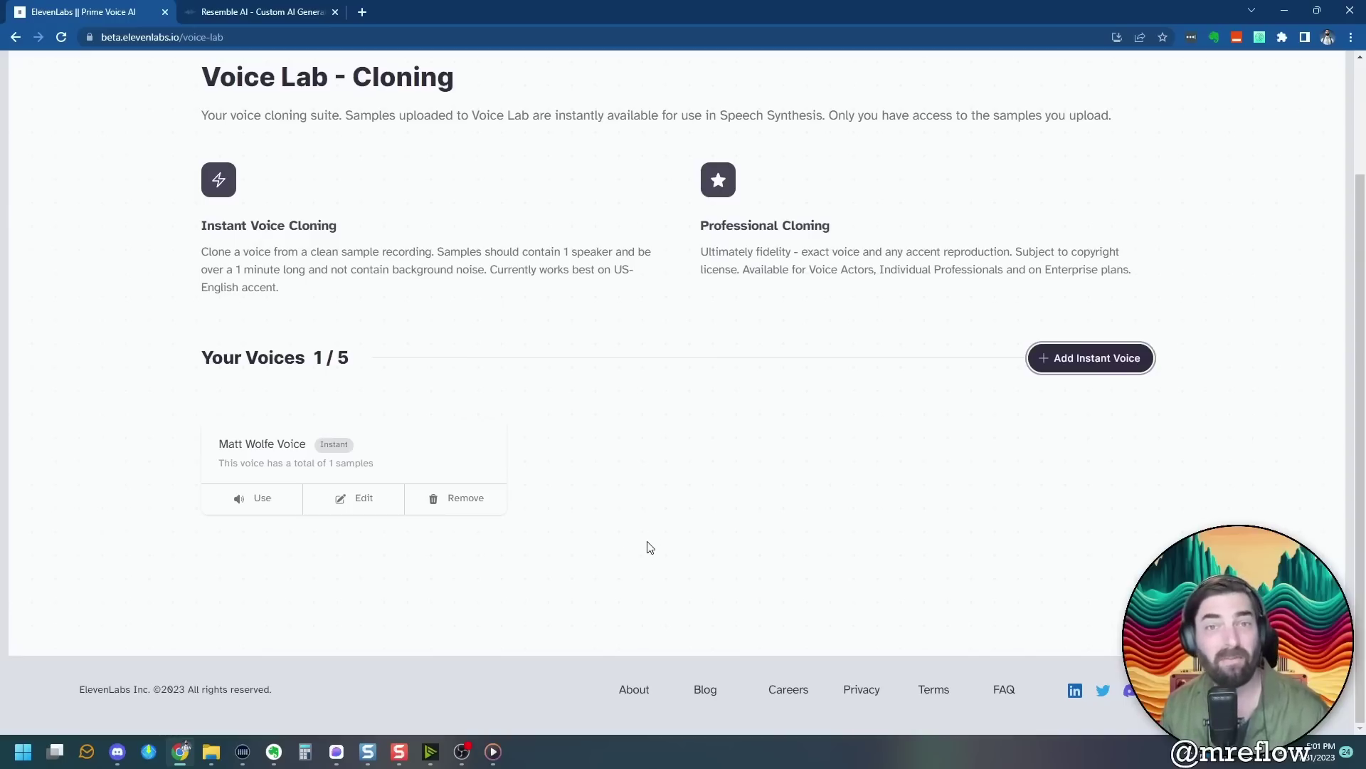
scroll(708, 522, "up", 2)
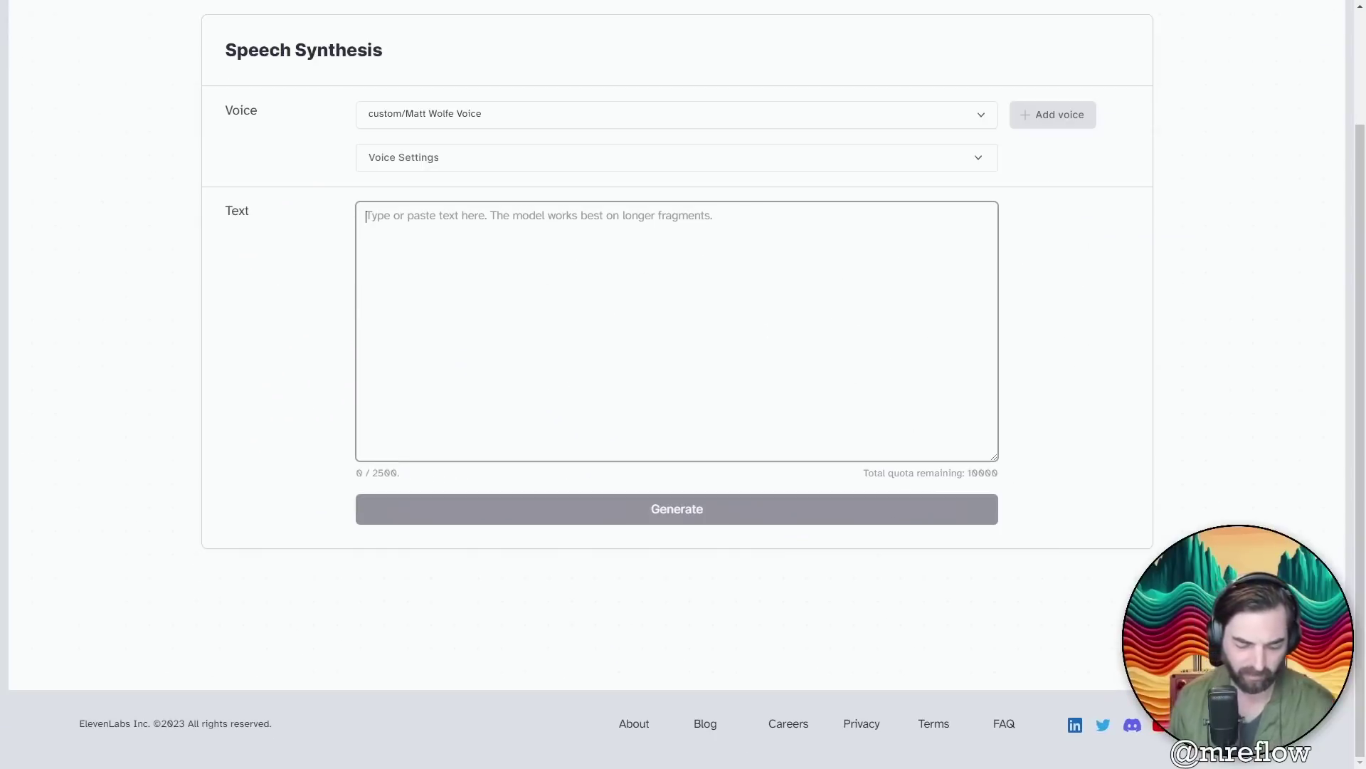
Paste the sample sentence and generate it twice in the cloned voice
type("This is an example of what my voice sounds like using ElevenLabs")
left_click(684, 520)
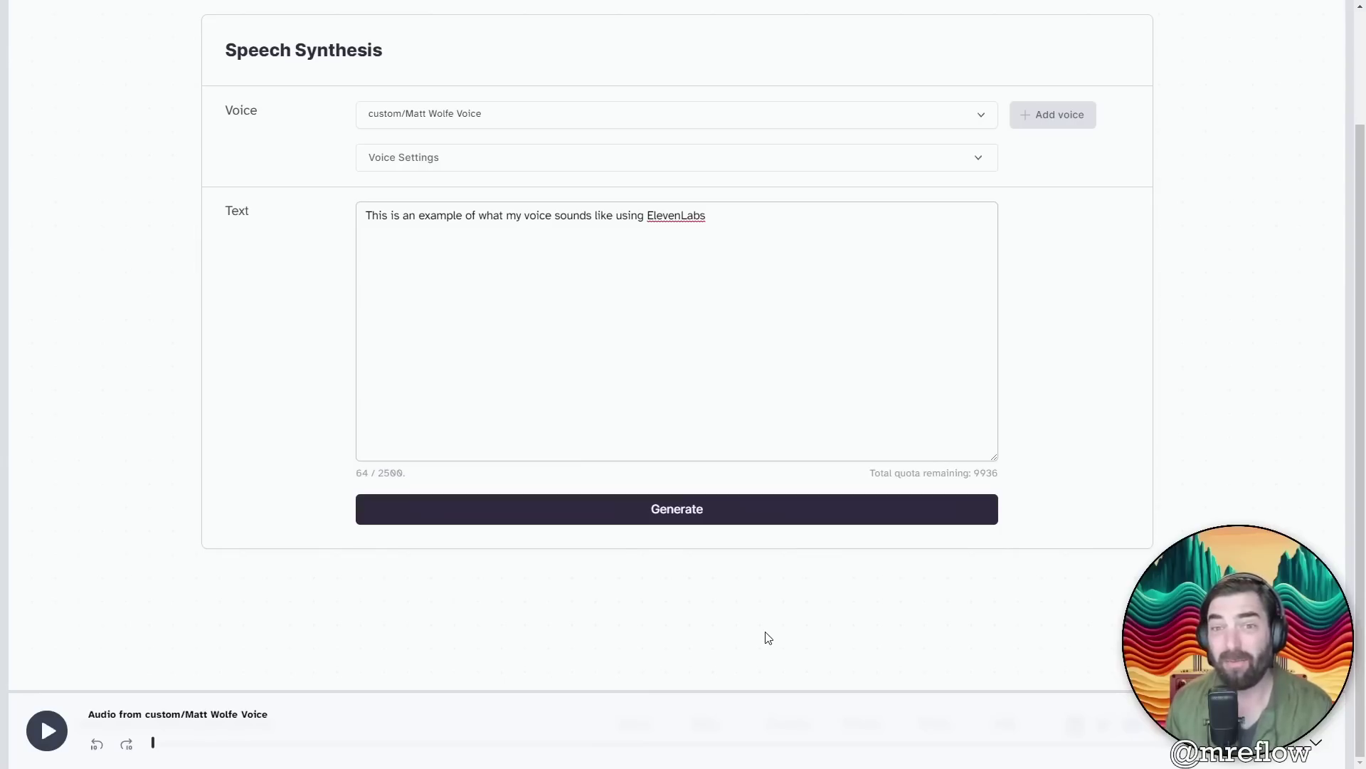
left_click(818, 524)
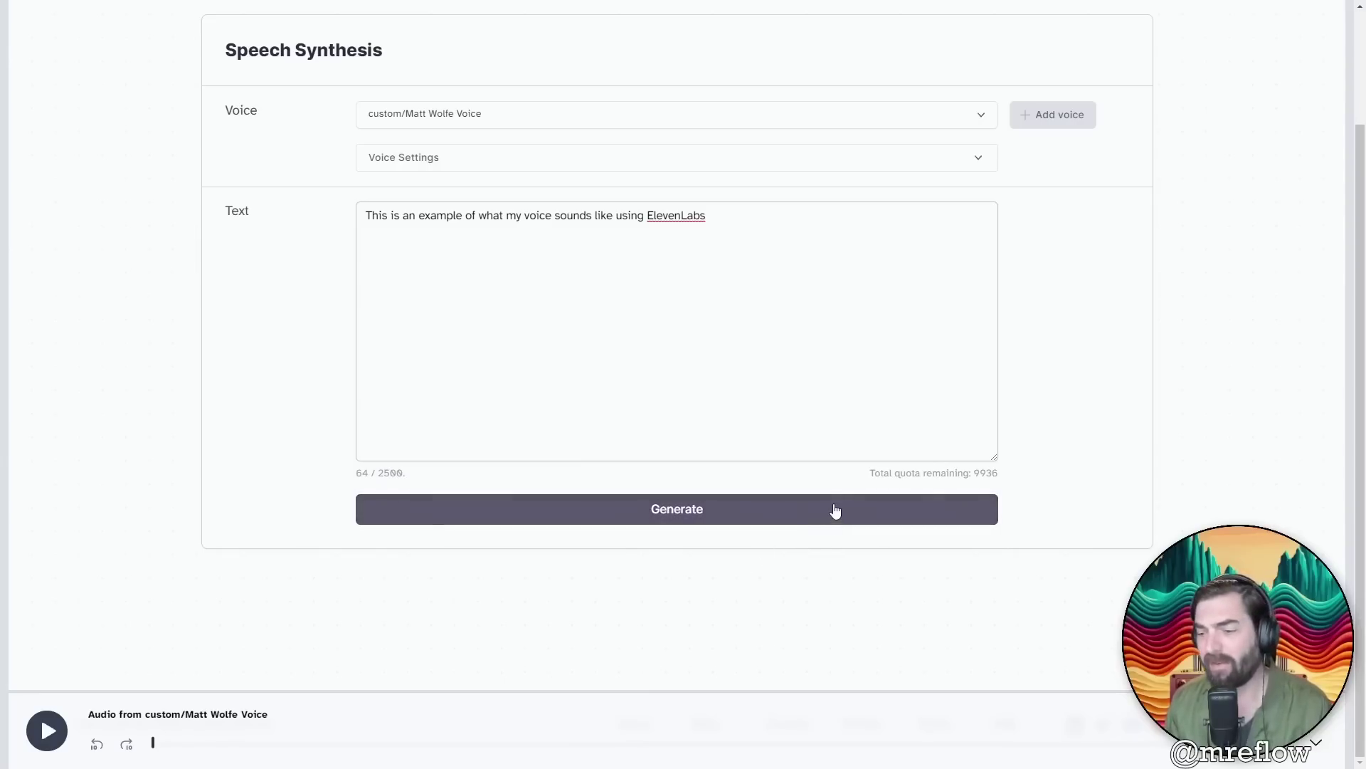
Raise Stability and Clarity + Similarity Enhancement to about 90%, then paste a longer sentence
left_click(985, 160)
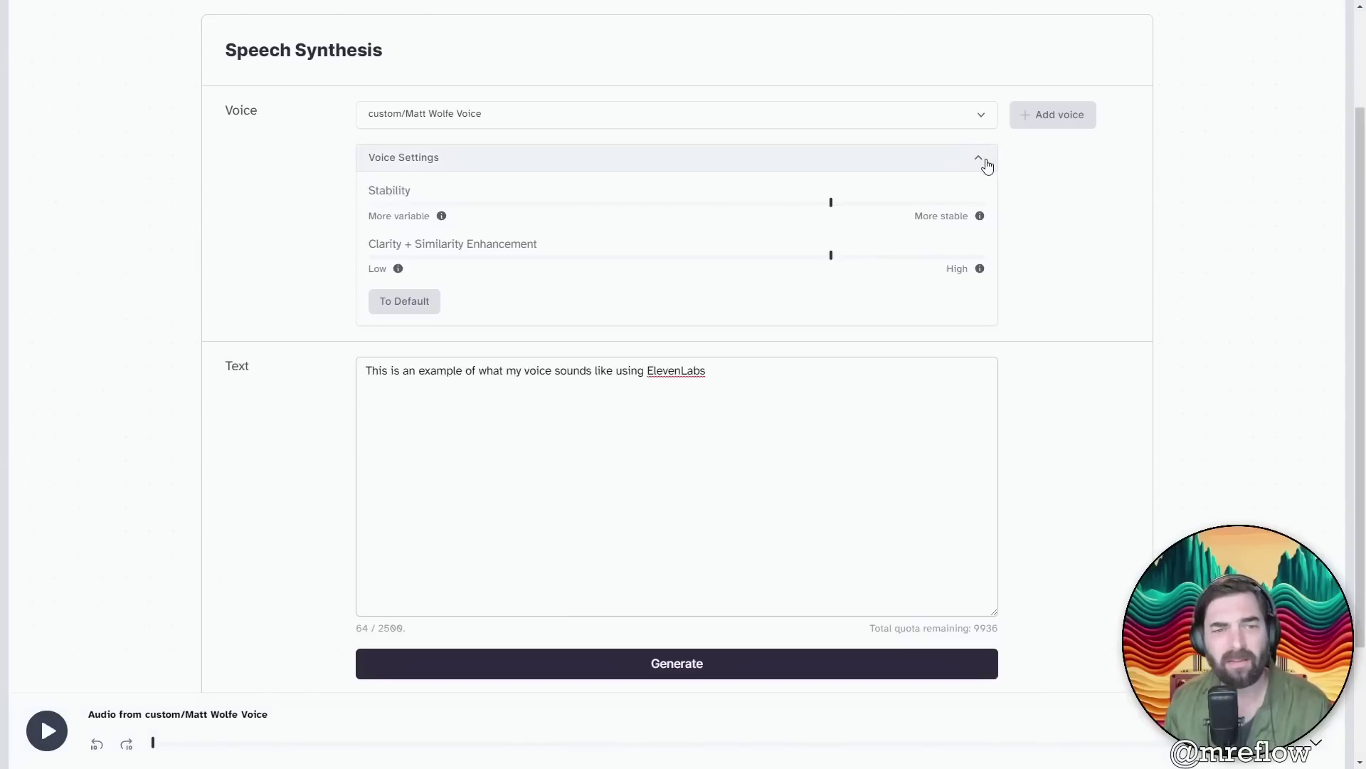
left_click_drag(830, 202, 917, 201)
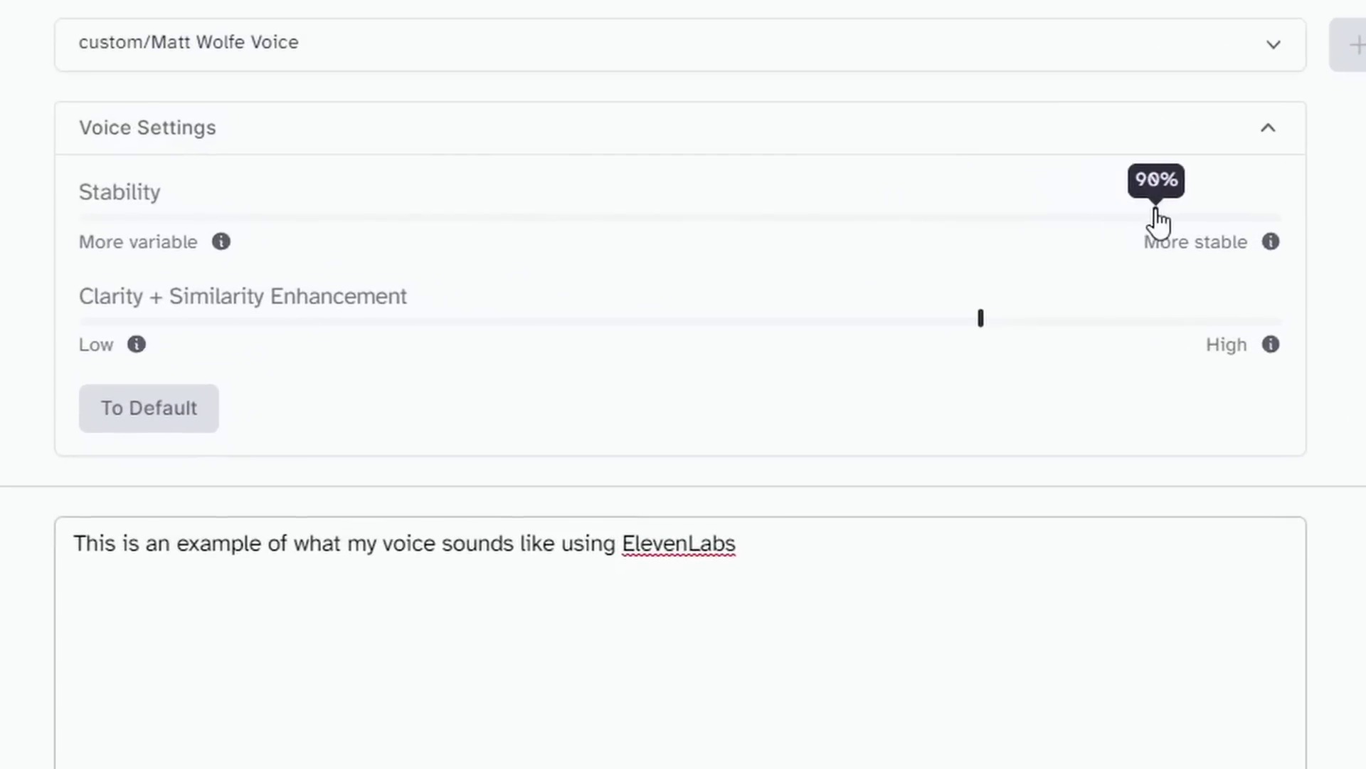
left_click_drag(981, 320, 1157, 318)
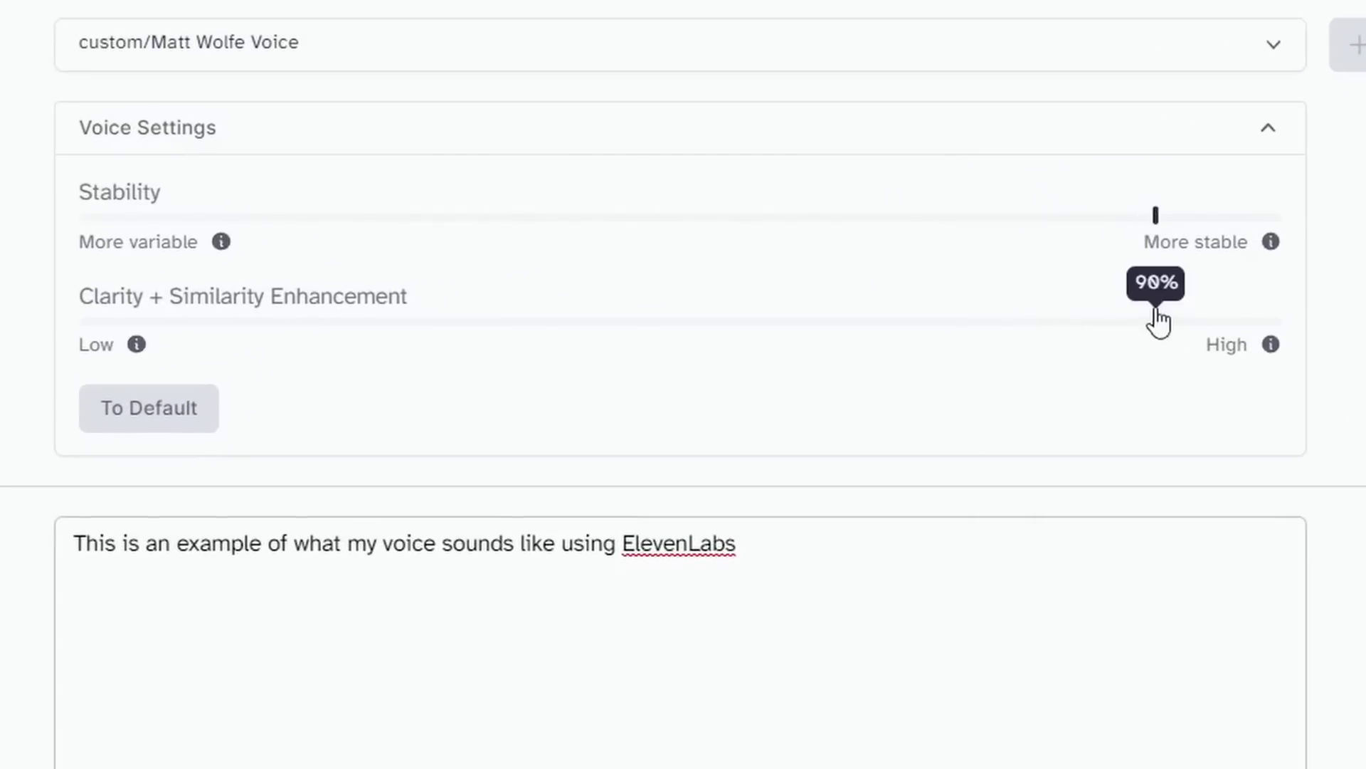
left_click_drag(800, 544, 71, 547)
type("My name is Matt Wolfe and I love to nerd out about cool tools, especially tools that leverage artificial intelligence.")
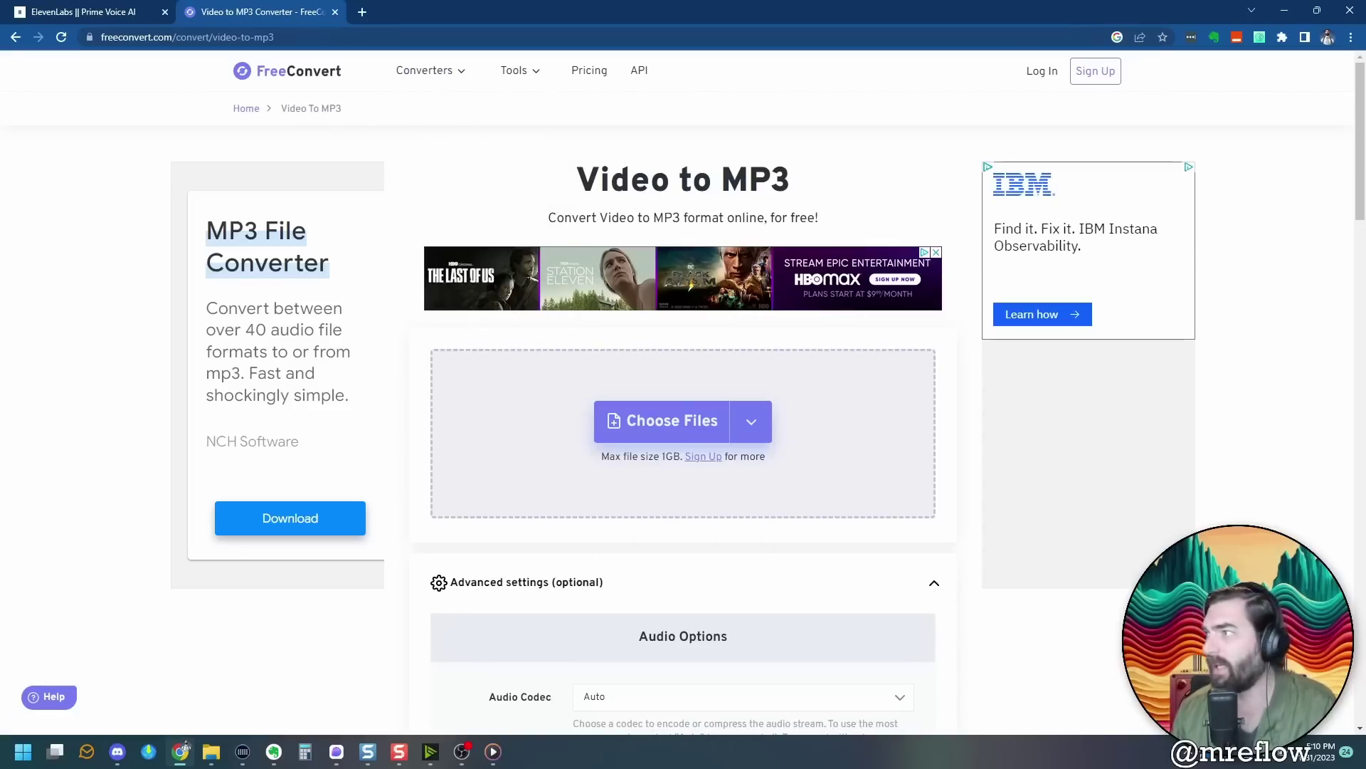
Convert Mixo Overview.mp4 from the Completed Videos folder to MP3 and download the result
left_click(211, 751)
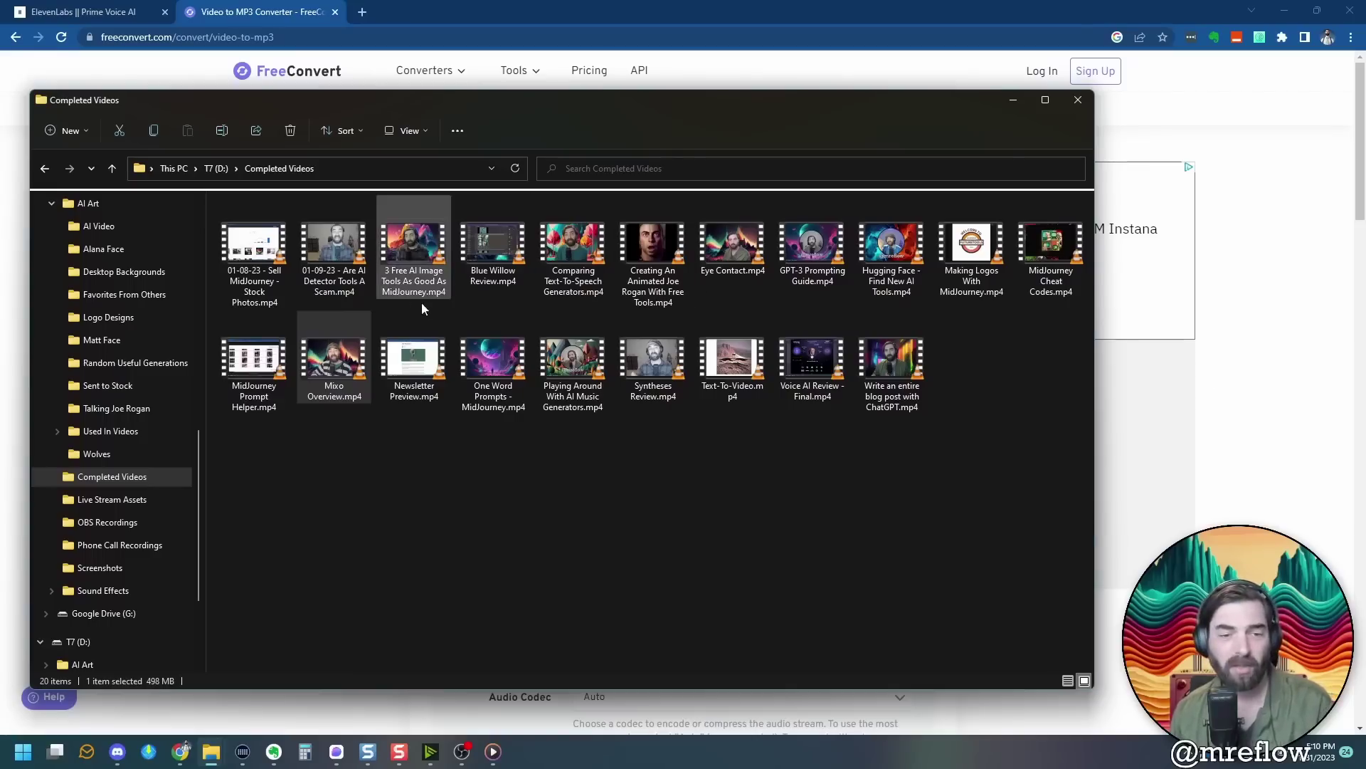
left_click_drag(327, 366, 1193, 474)
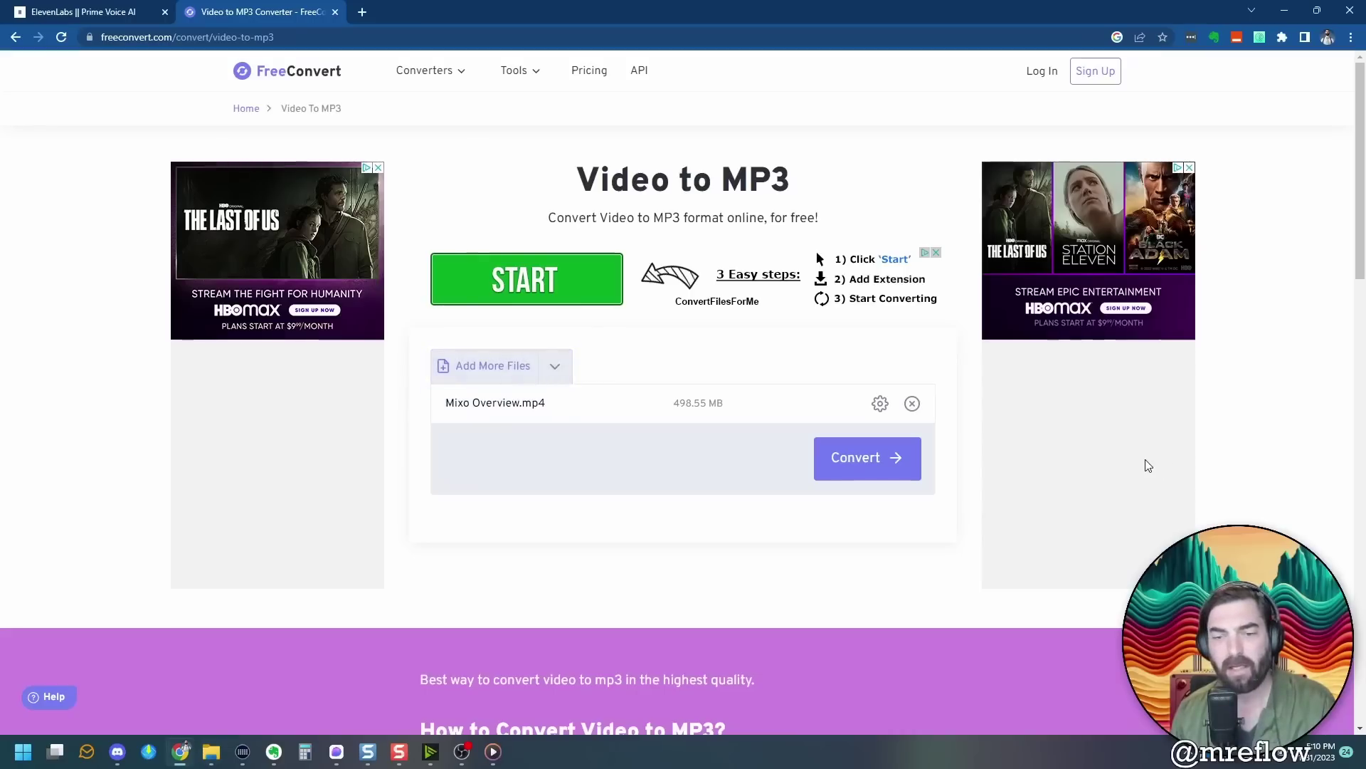
left_click(858, 462)
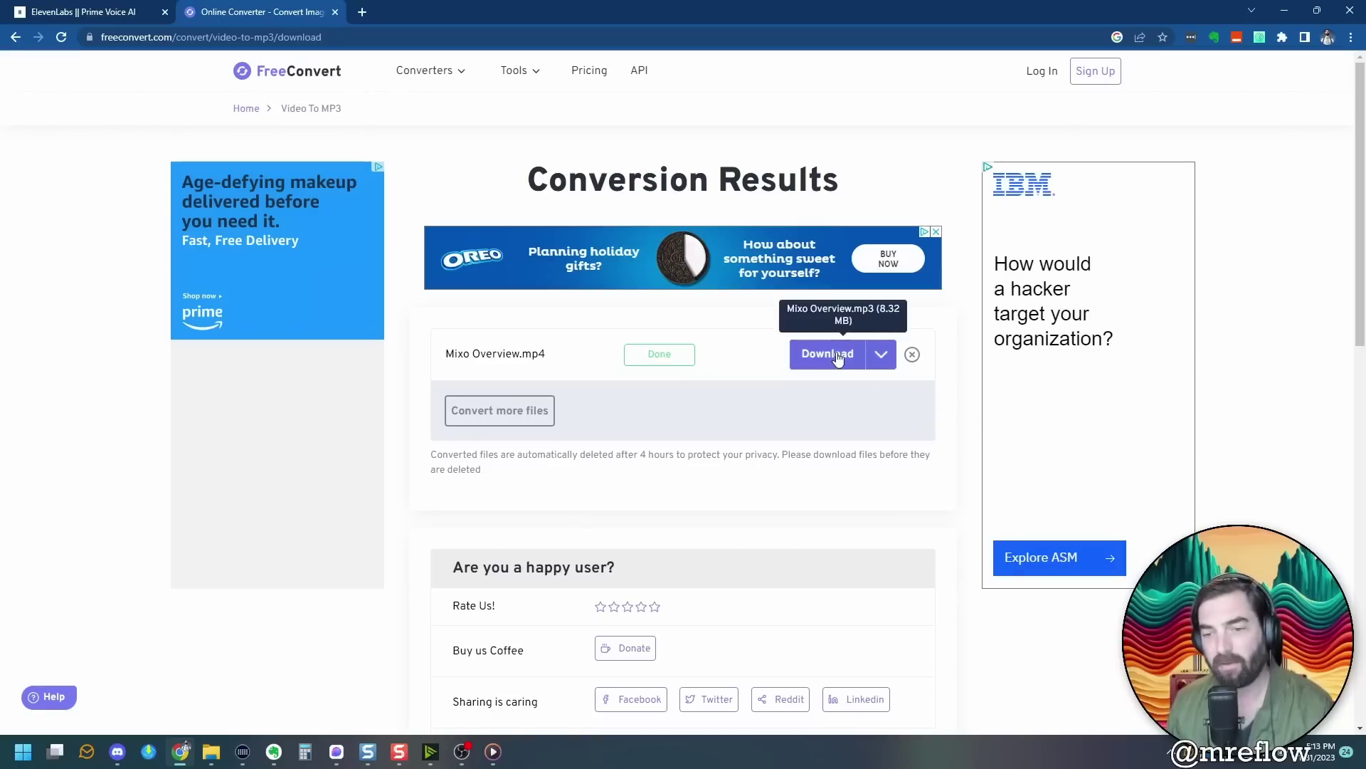
left_click(838, 358)
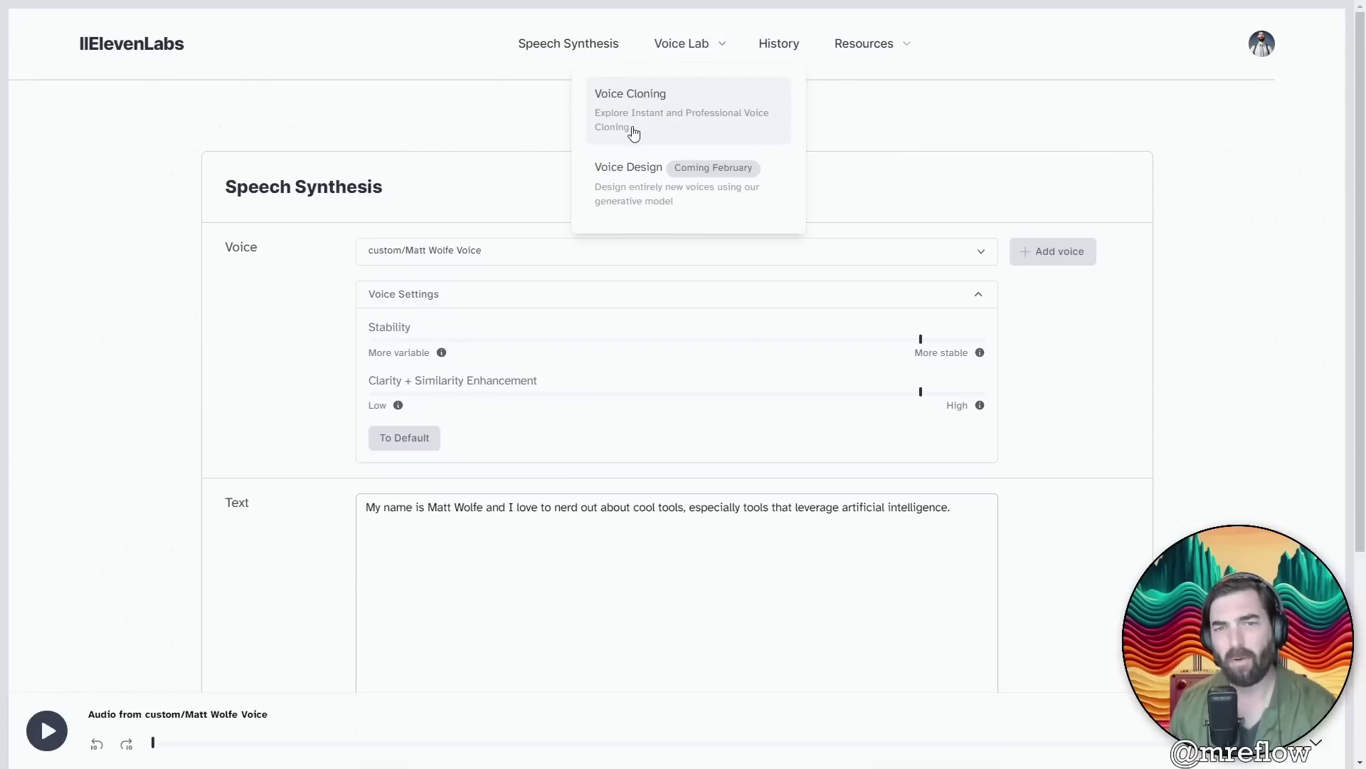
Edit the cloned voice to add Mixo Overview.mp3 as a sample, accept the agreement, and save
left_click(634, 131)
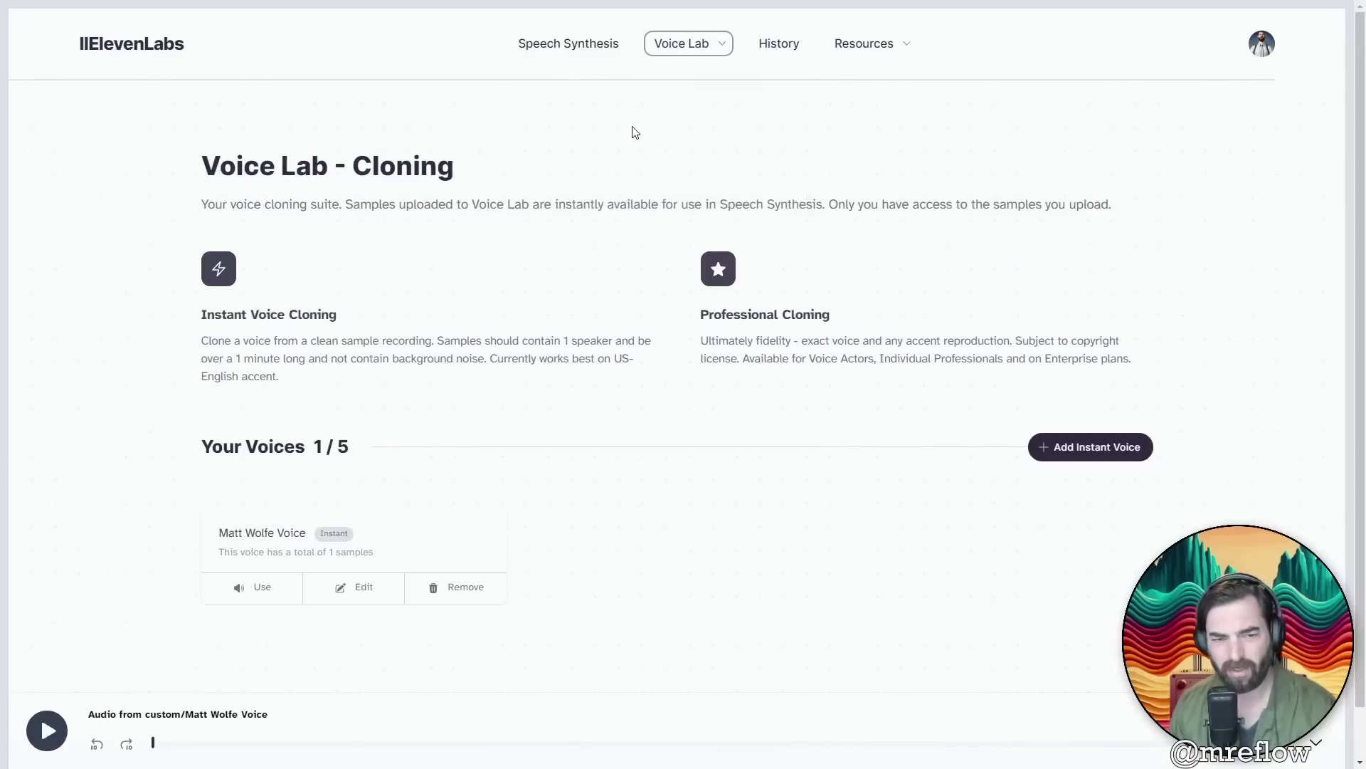
left_click(365, 587)
left_click(506, 342)
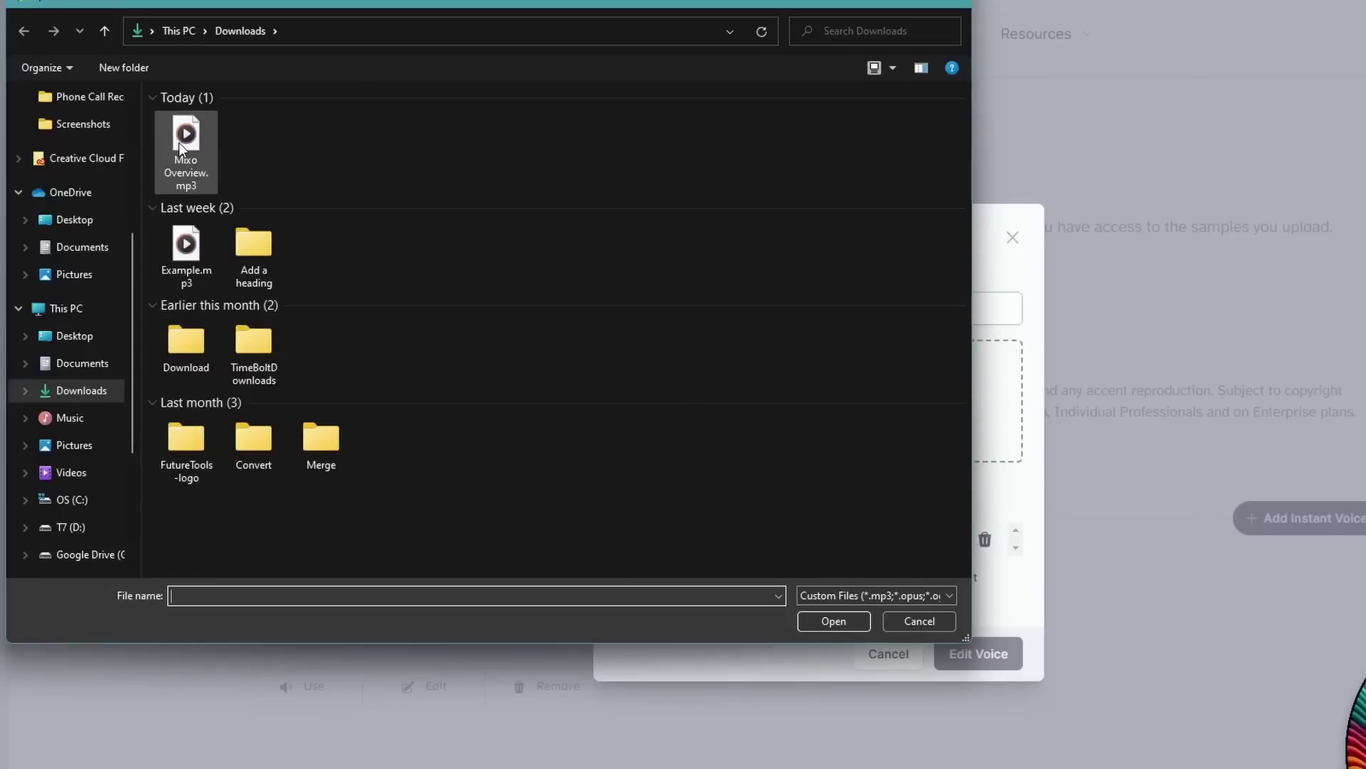
left_click(178, 142)
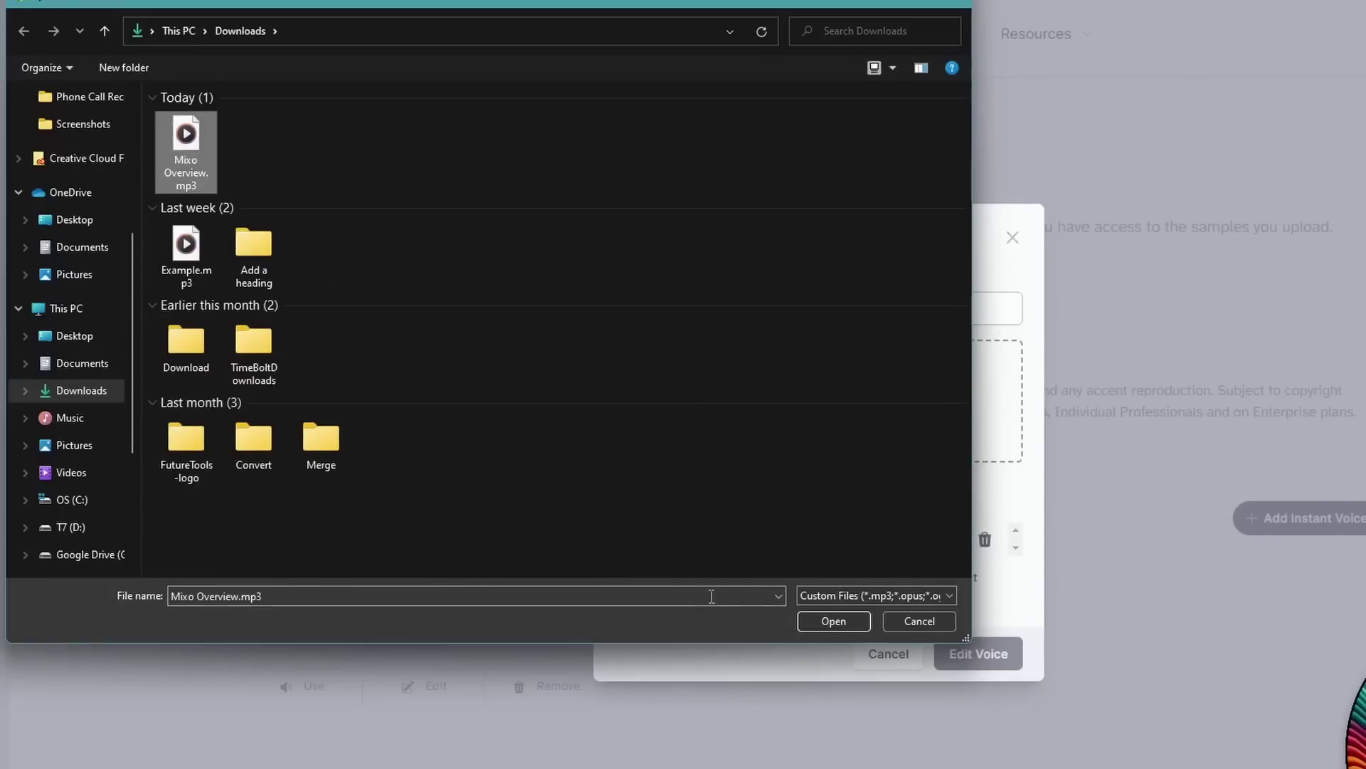
left_click(844, 626)
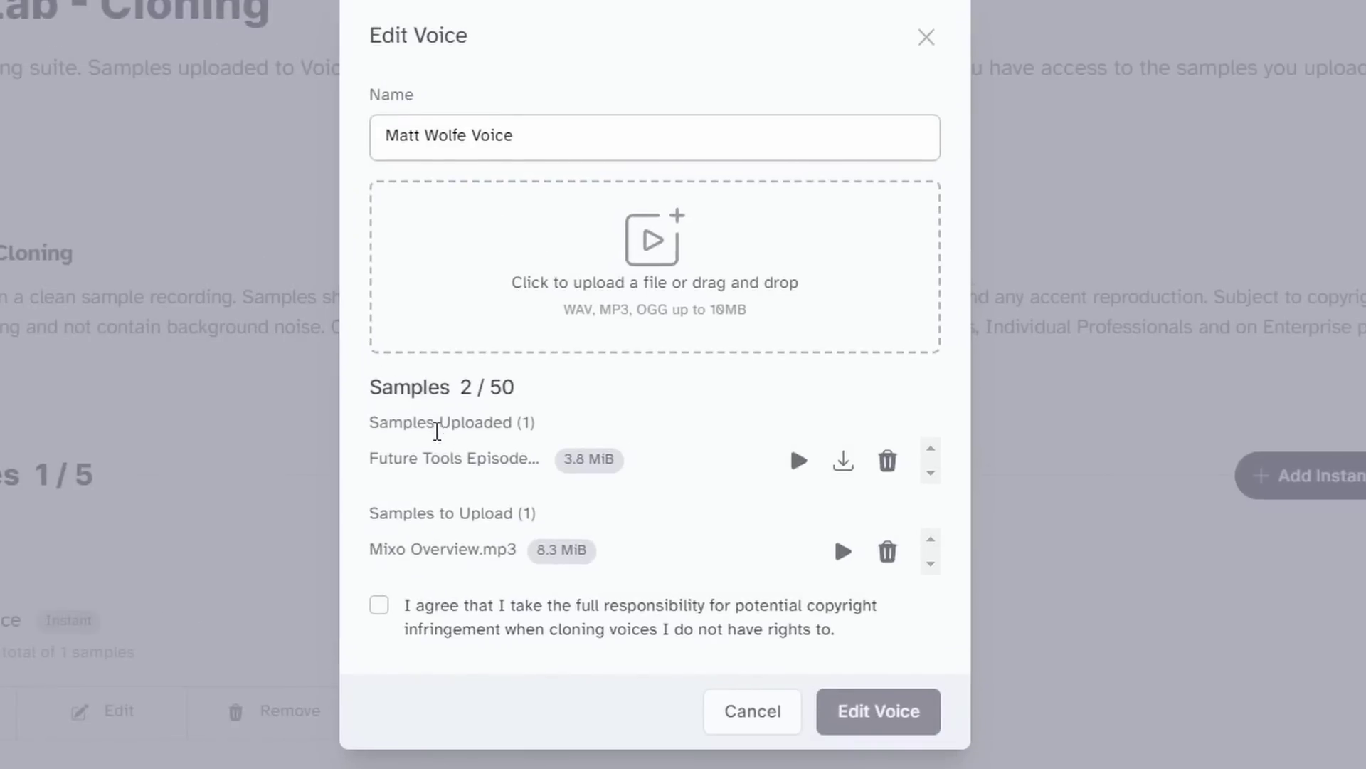
left_click(379, 605)
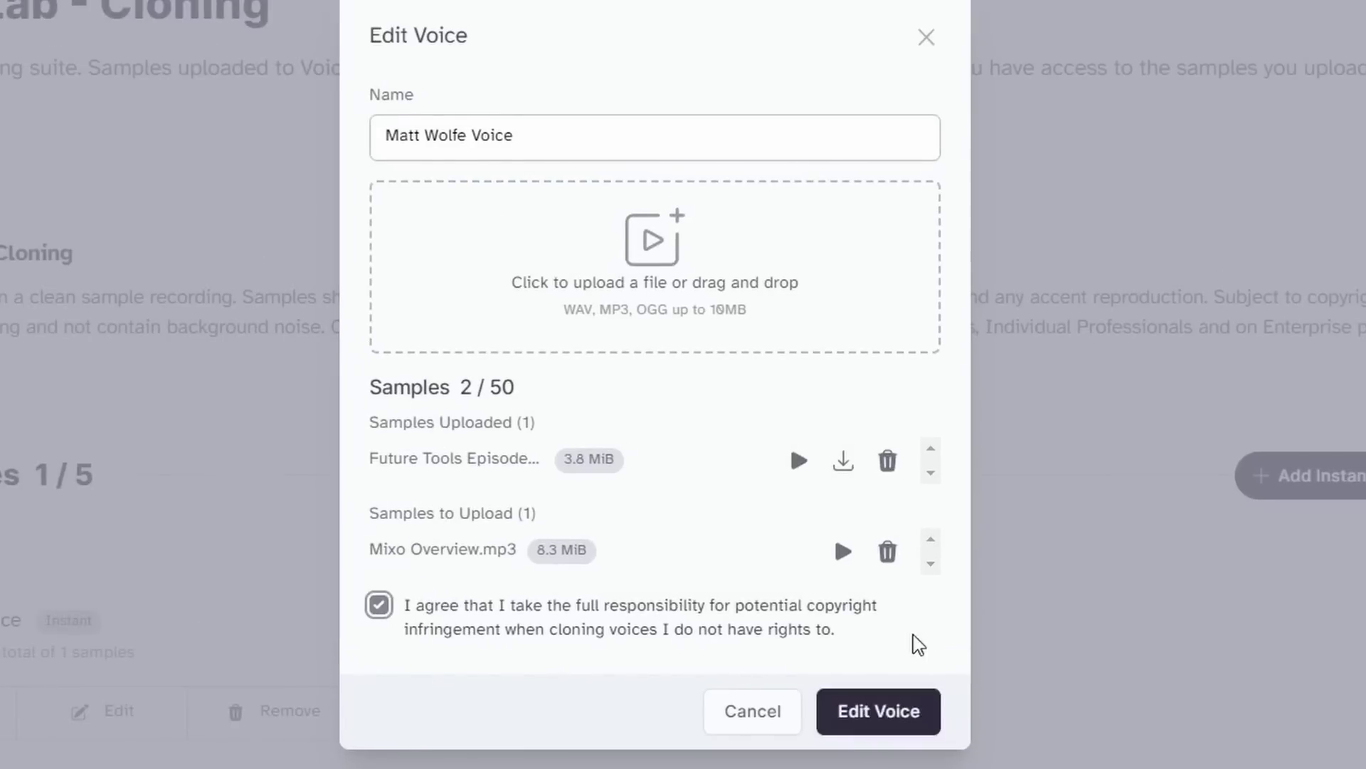
left_click(901, 724)
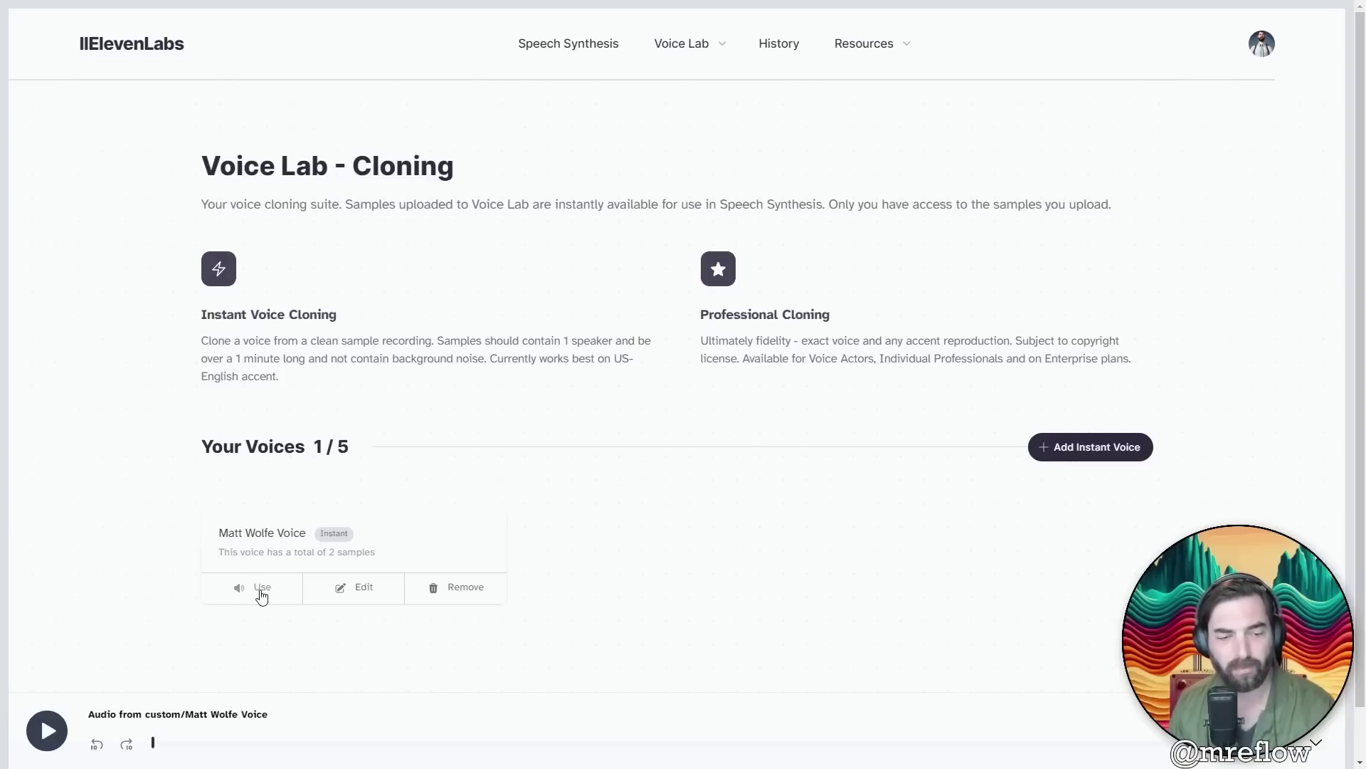
Use the two-sample cloned voice in Speech Synthesis and generate the introduction sentence
left_click(259, 593)
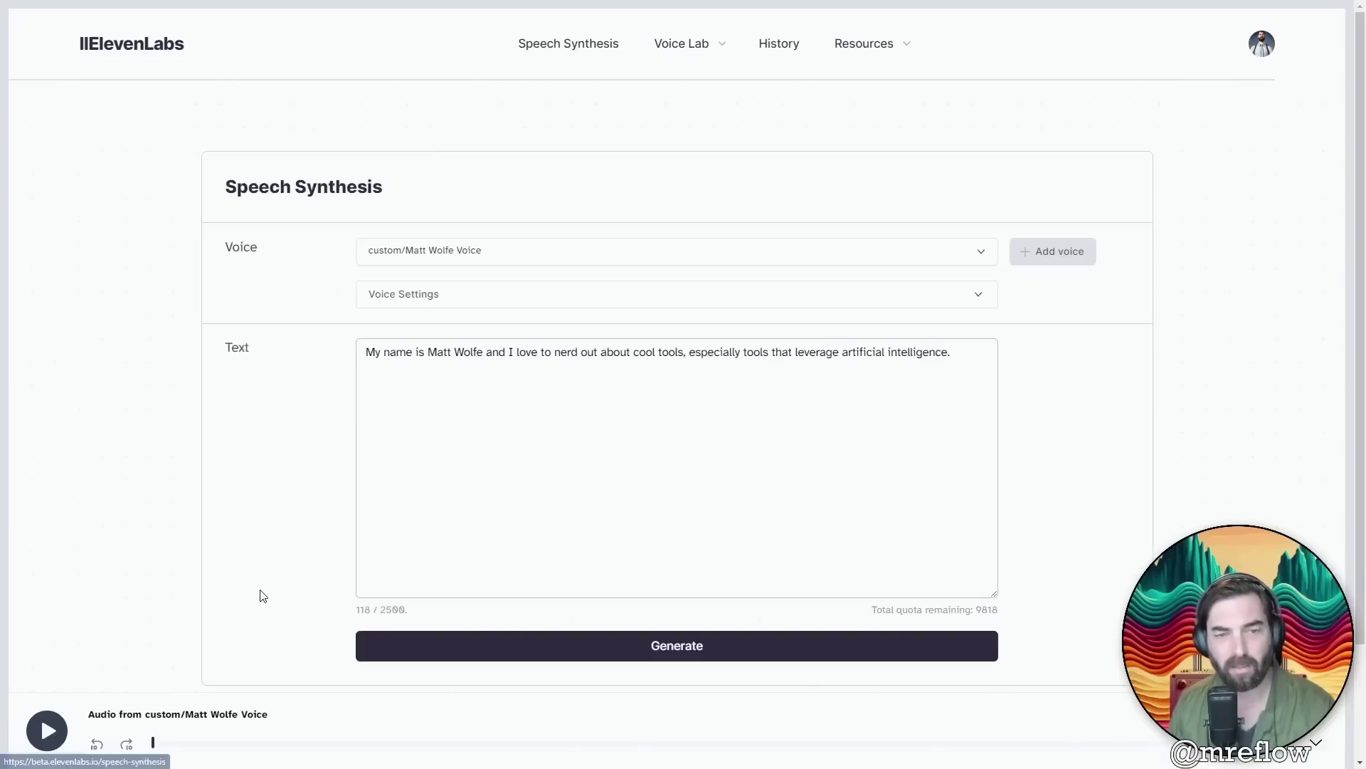
left_click(696, 643)
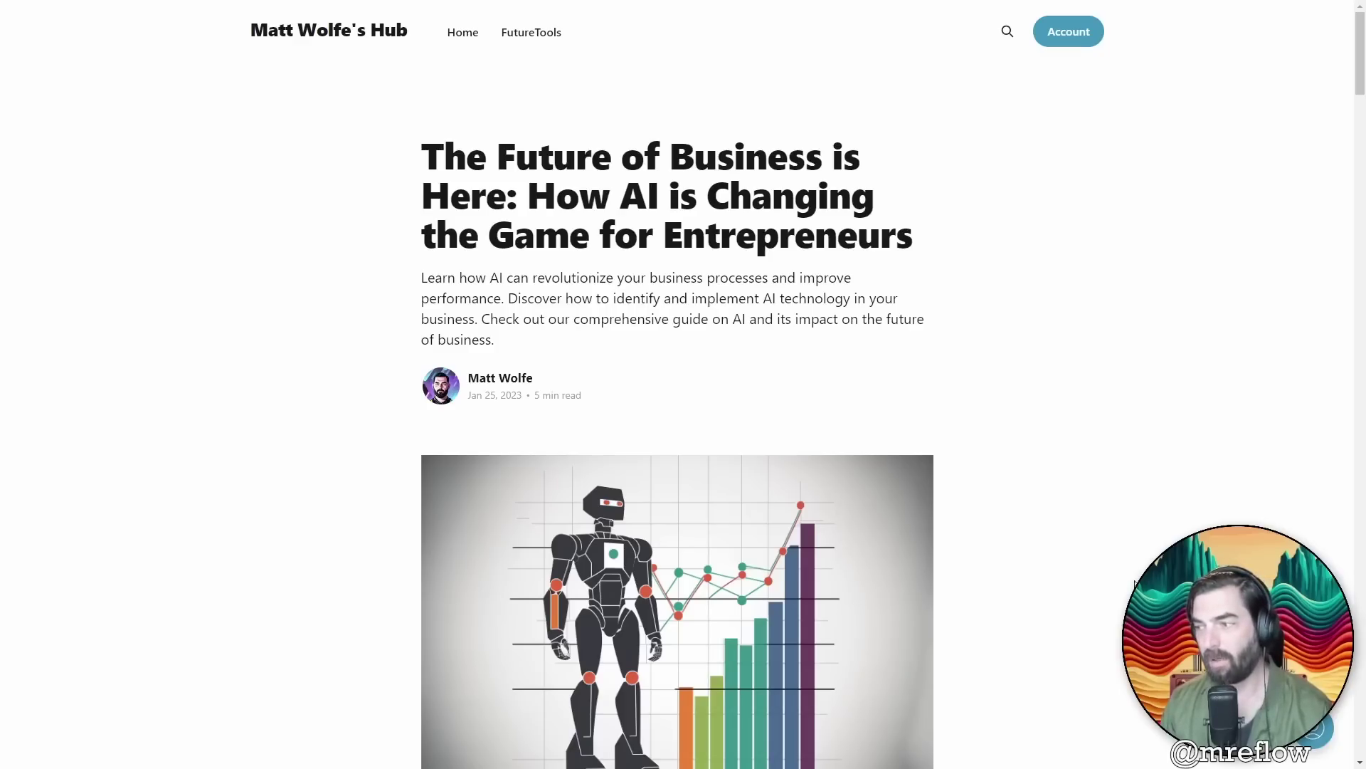
Copy the article's final introduction paragraph starting 'In this blog post'
scroll(676, 385, "down", 12)
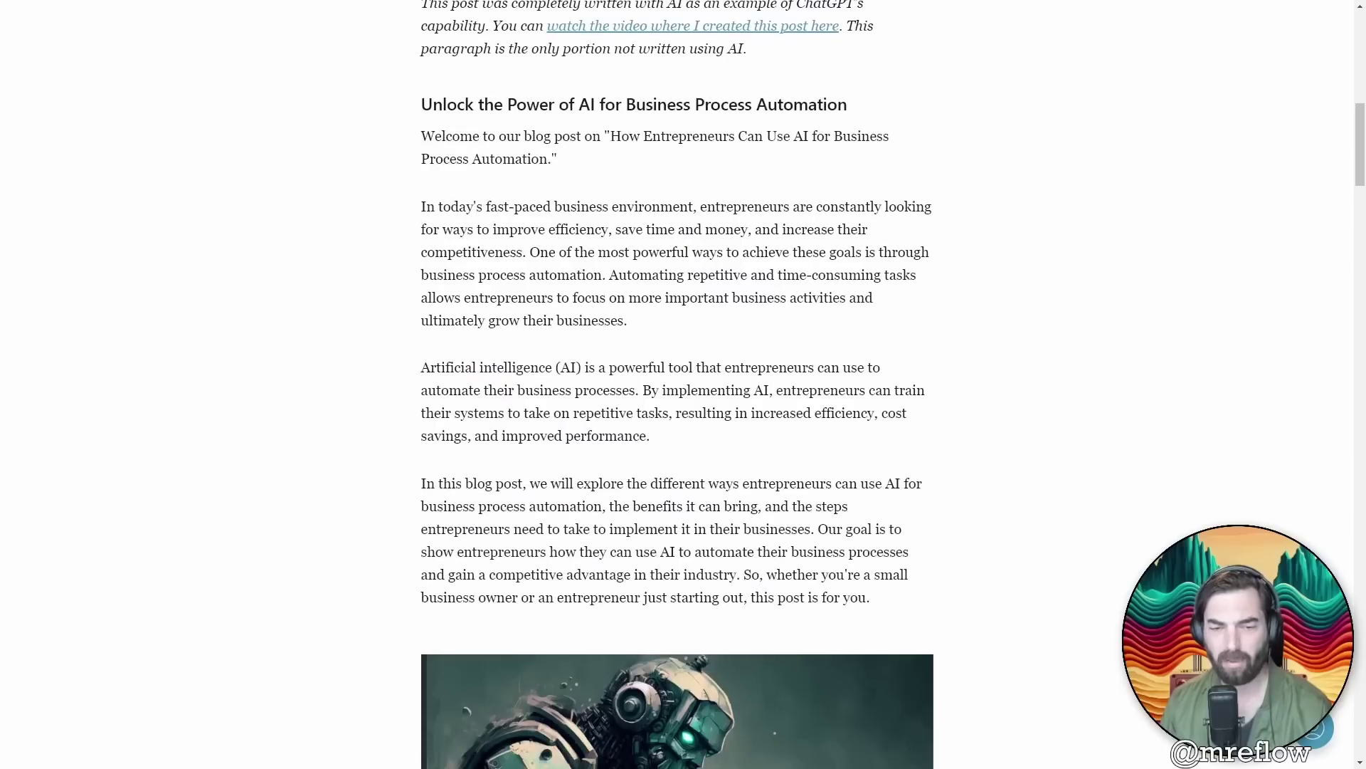
left_click_drag(841, 611, 424, 482)
right_click(451, 492)
left_click(494, 503)
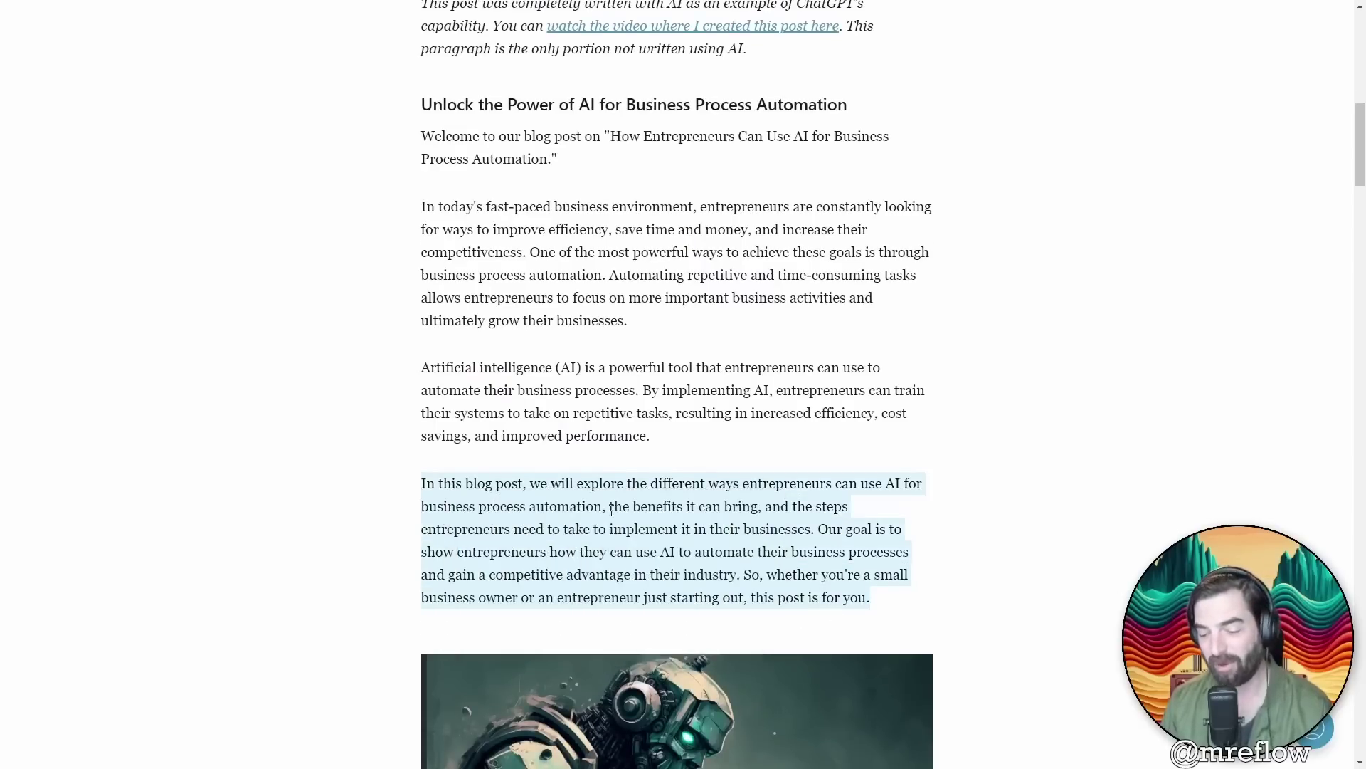
Replace the Speech Synthesis text with the copied 'In this blog post' paragraph
key("ctrl+Tab")
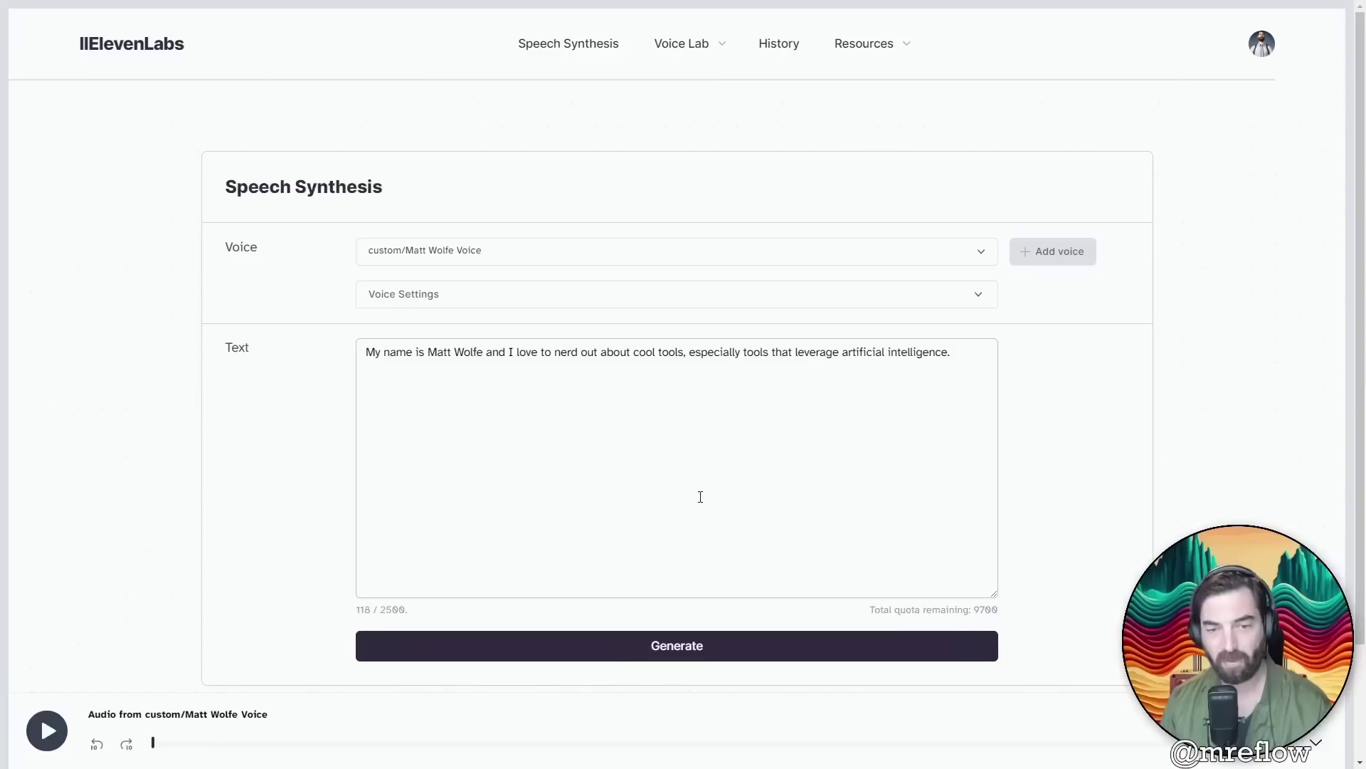
left_click(741, 464)
key("ctrl+a")
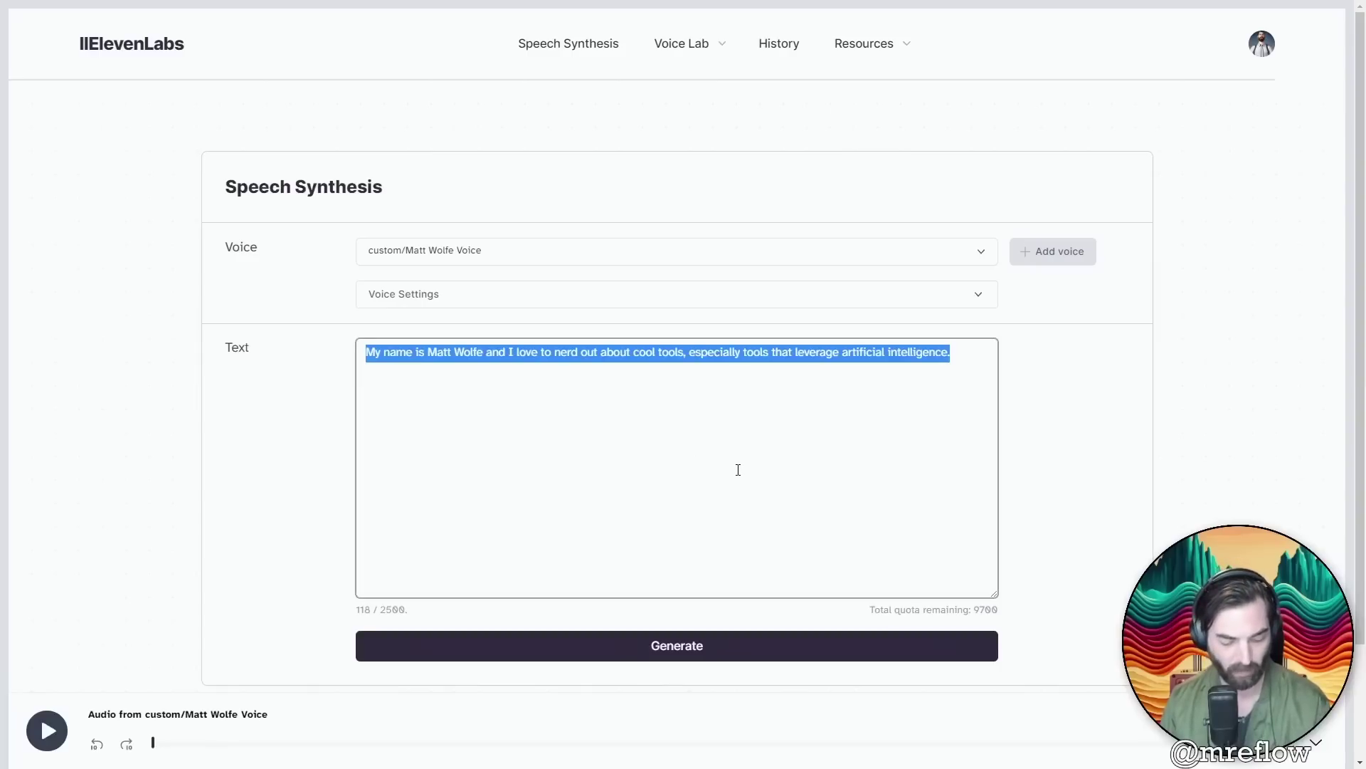
key("ctrl+v")
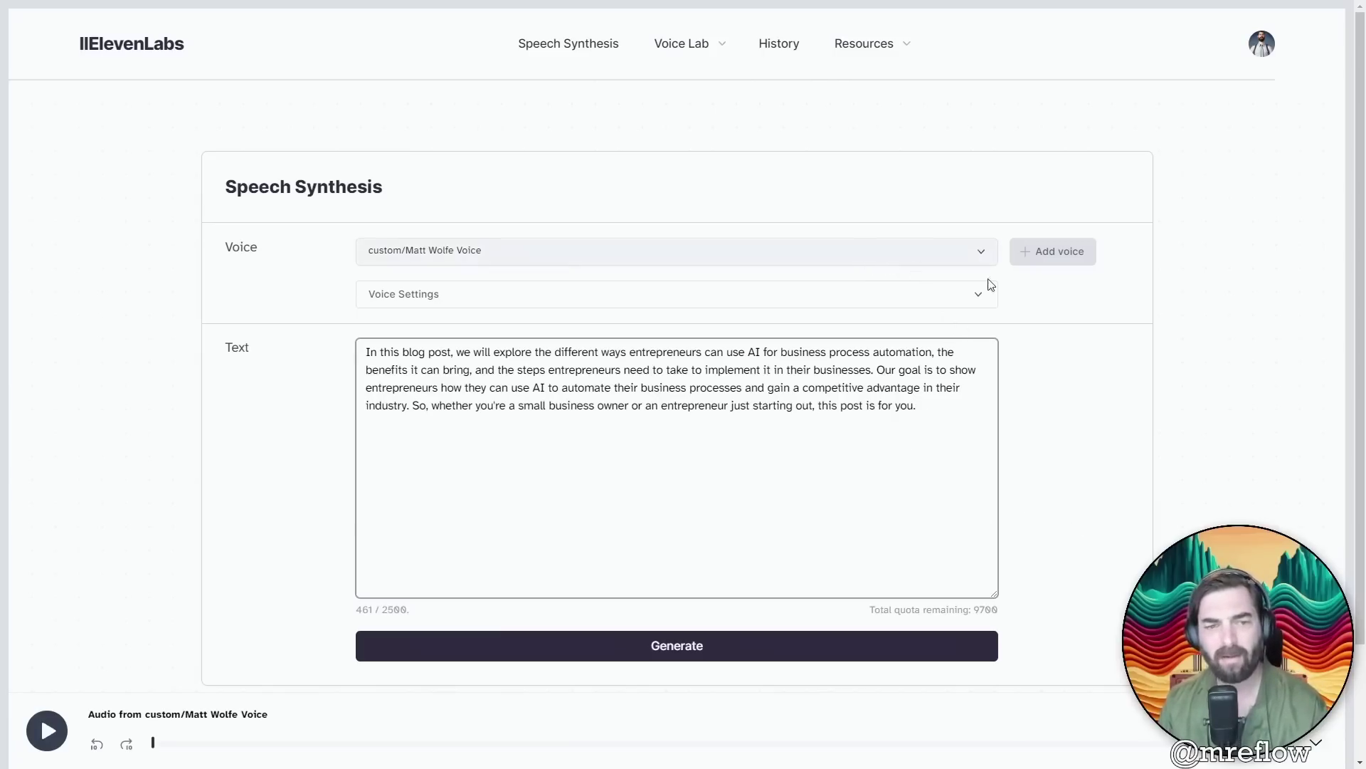
Lower Stability to 46% and Clarity + Similarity Enhancement to 74%
left_click(889, 293)
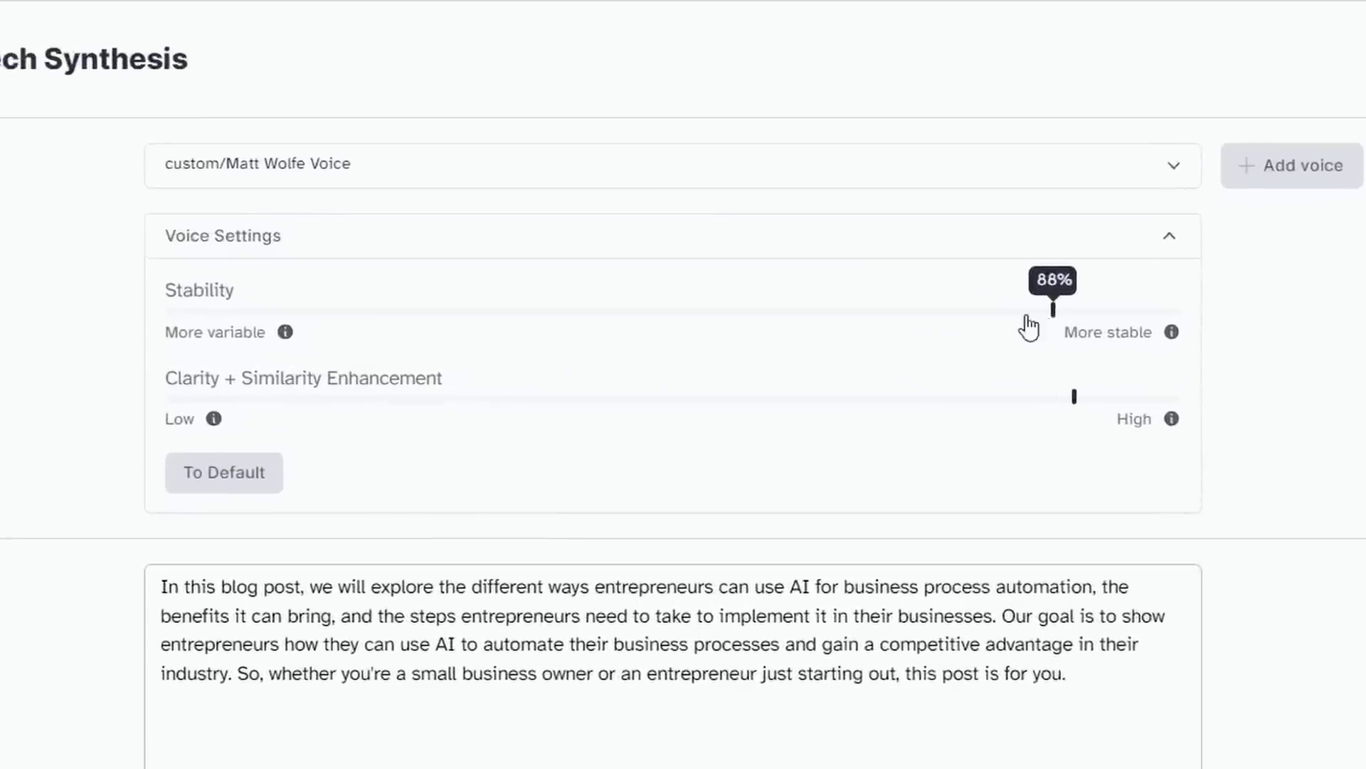
left_click_drag(1028, 317, 630, 313)
mouse_move(284, 332)
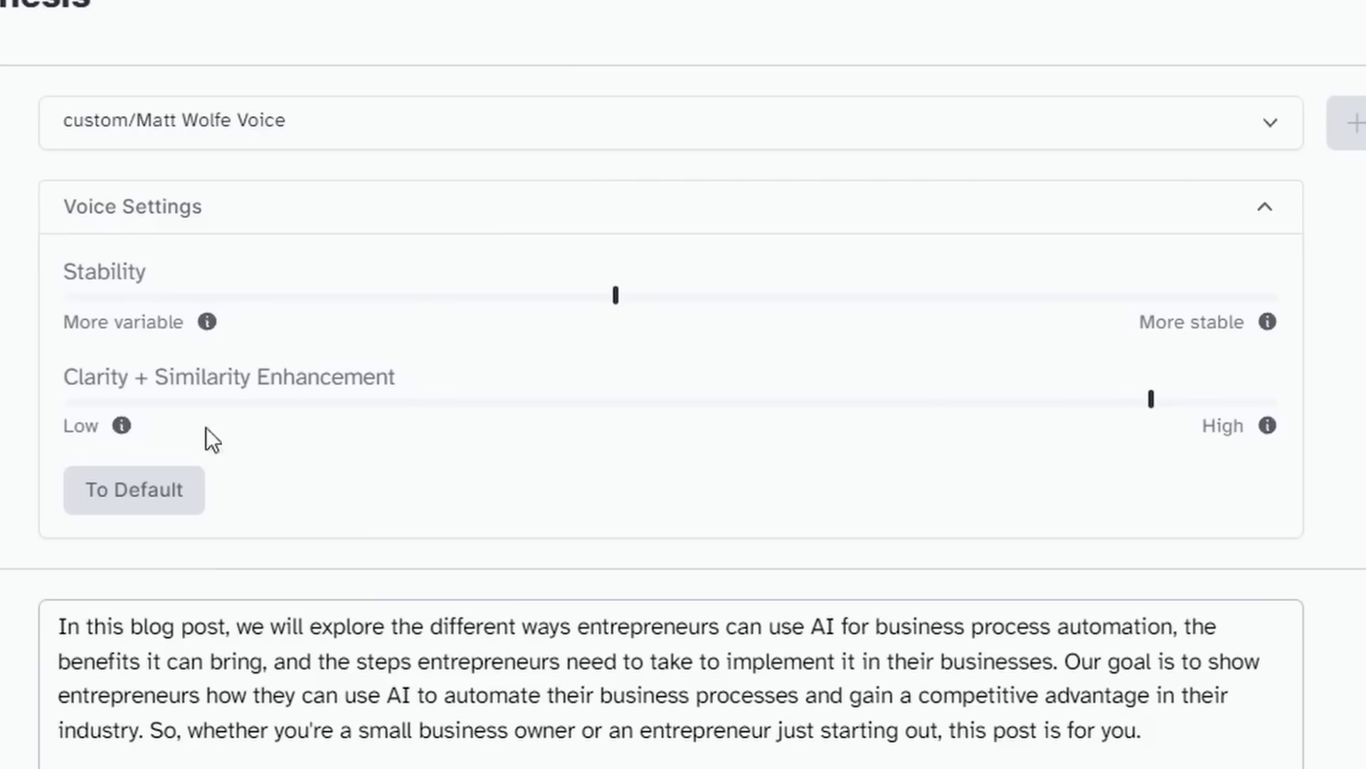
mouse_move(121, 428)
mouse_move(1152, 413)
left_click_drag(1152, 412, 915, 417)
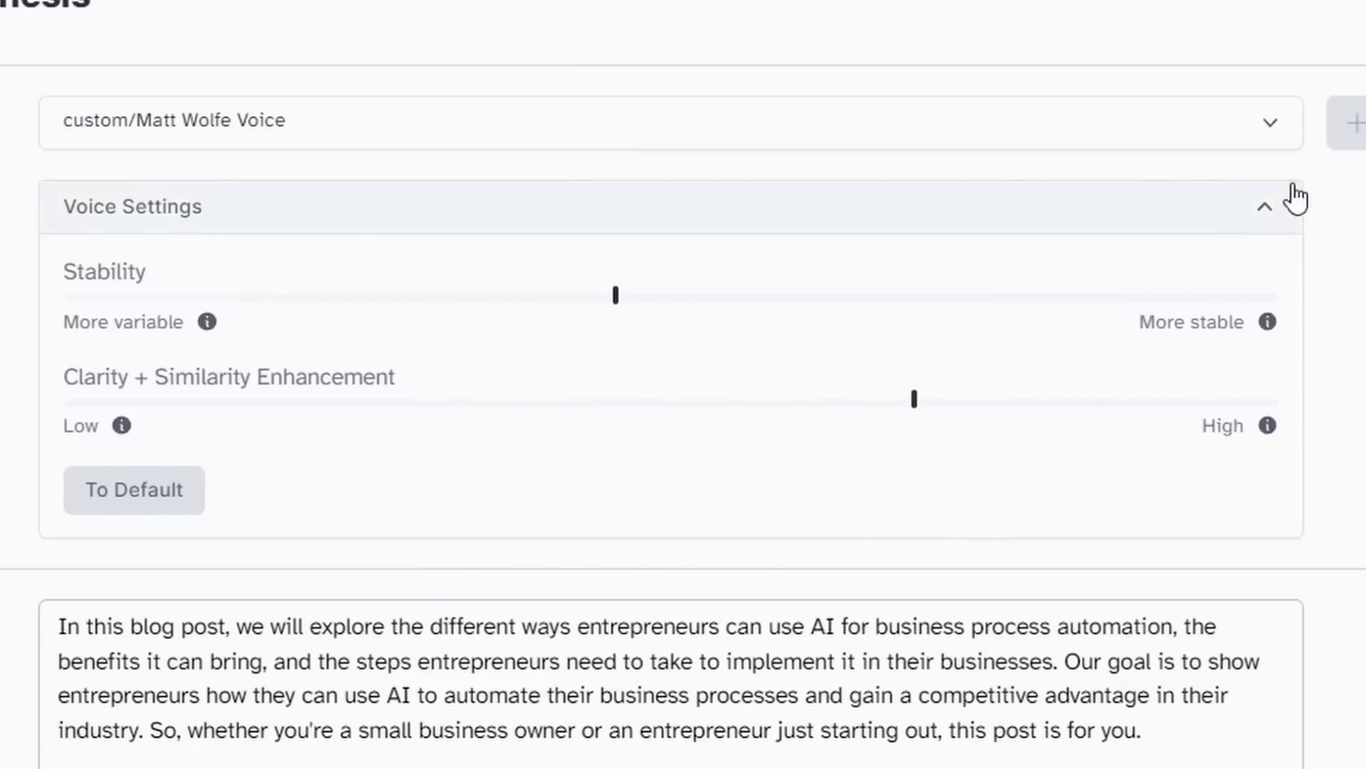
left_click(1285, 205)
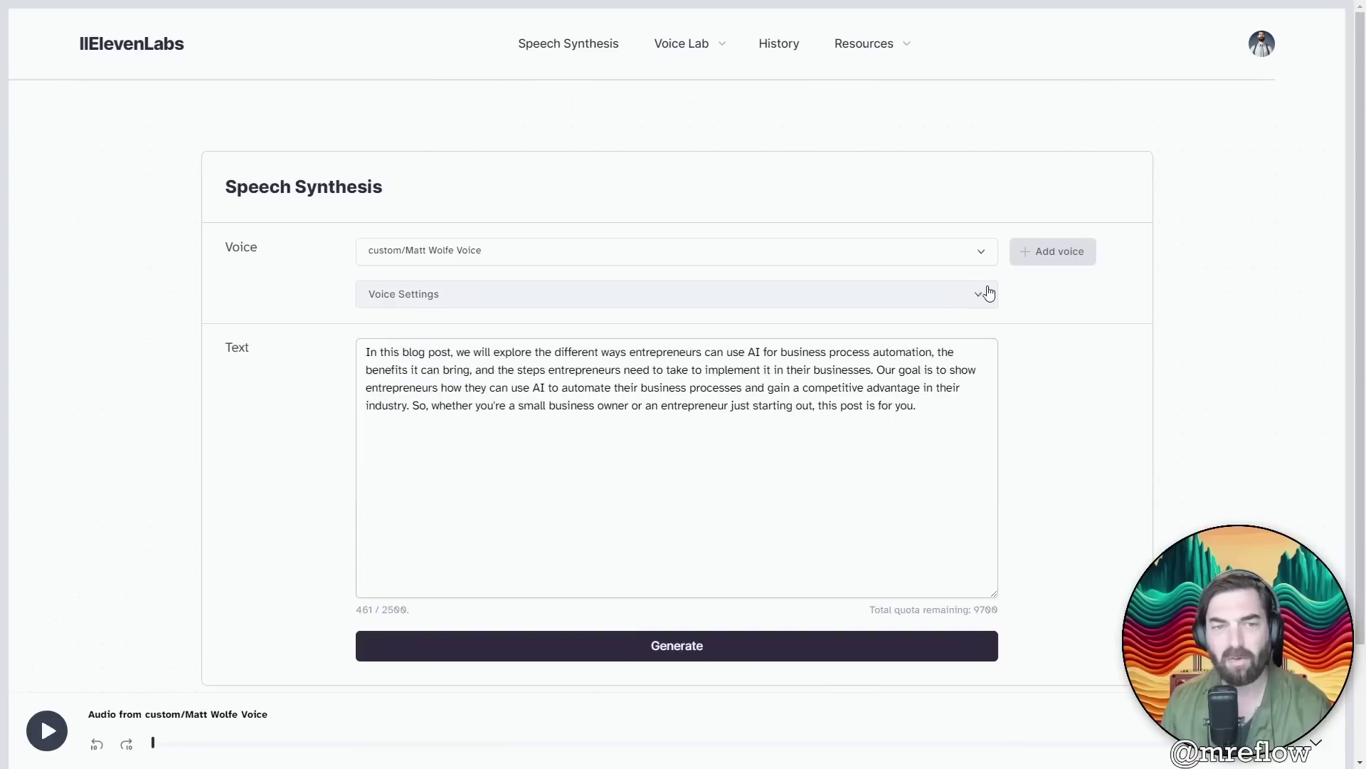
scroll(804, 540, "down", 2)
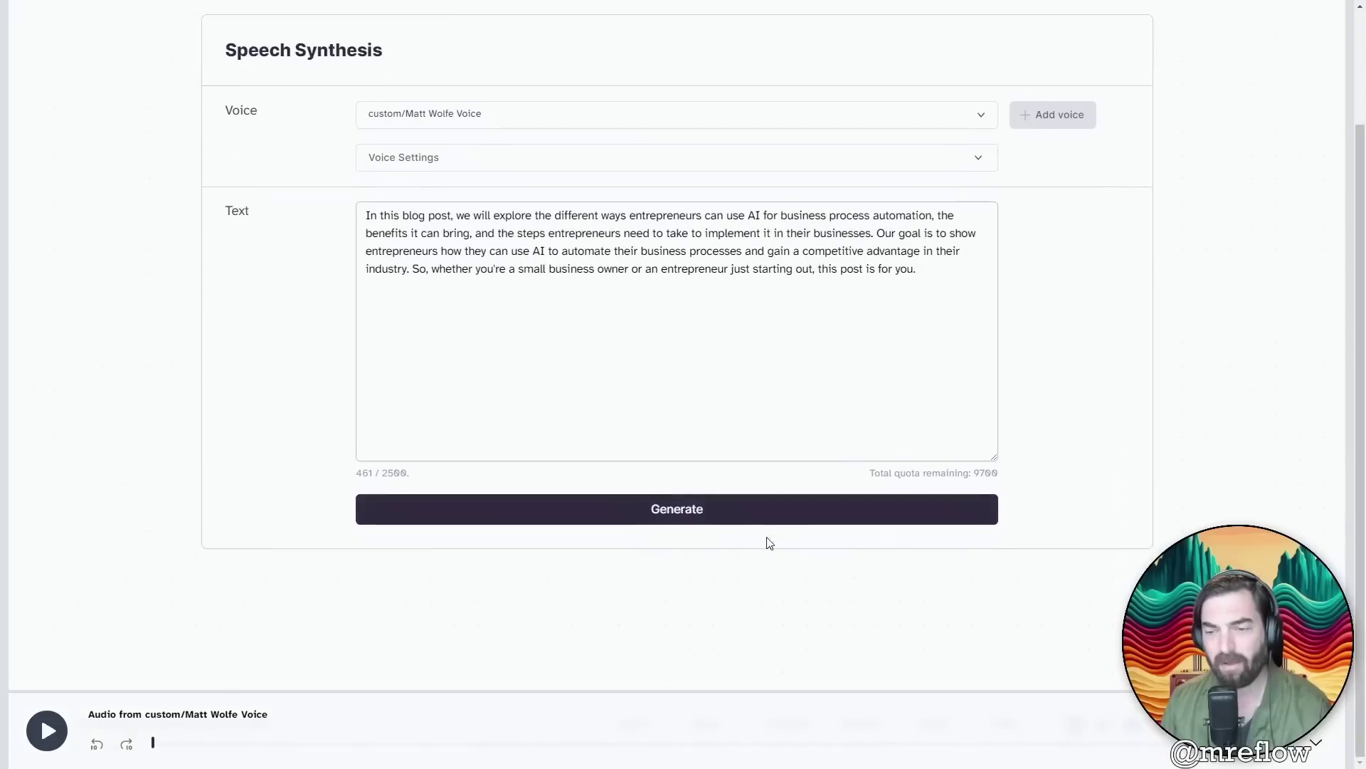
Generate audio of the 461-character blog paragraph in the cloned voice
left_click(733, 511)
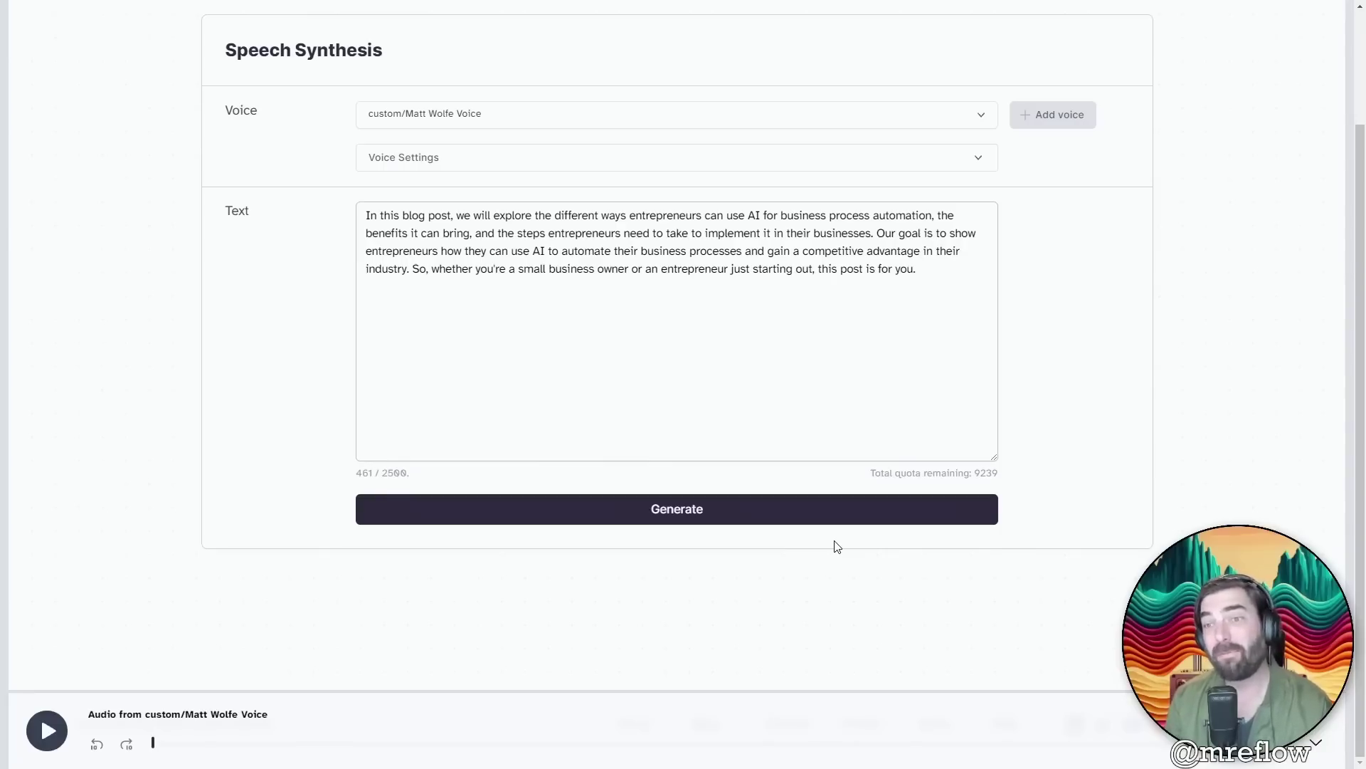
Point out the 9239 remaining quota, the 461-character text length and the 2500-character limit
scroll(454, 676, "up", 2)
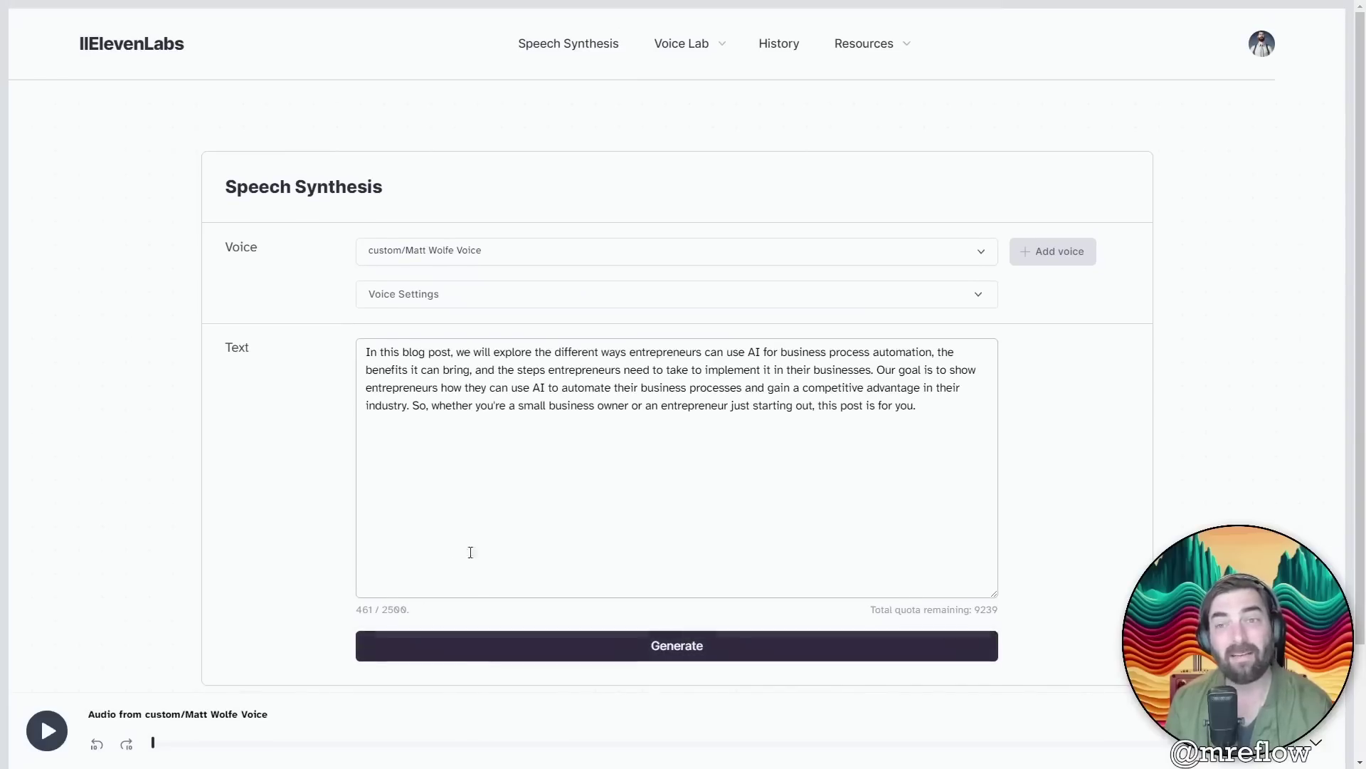
scroll(608, 476, "down", 1)
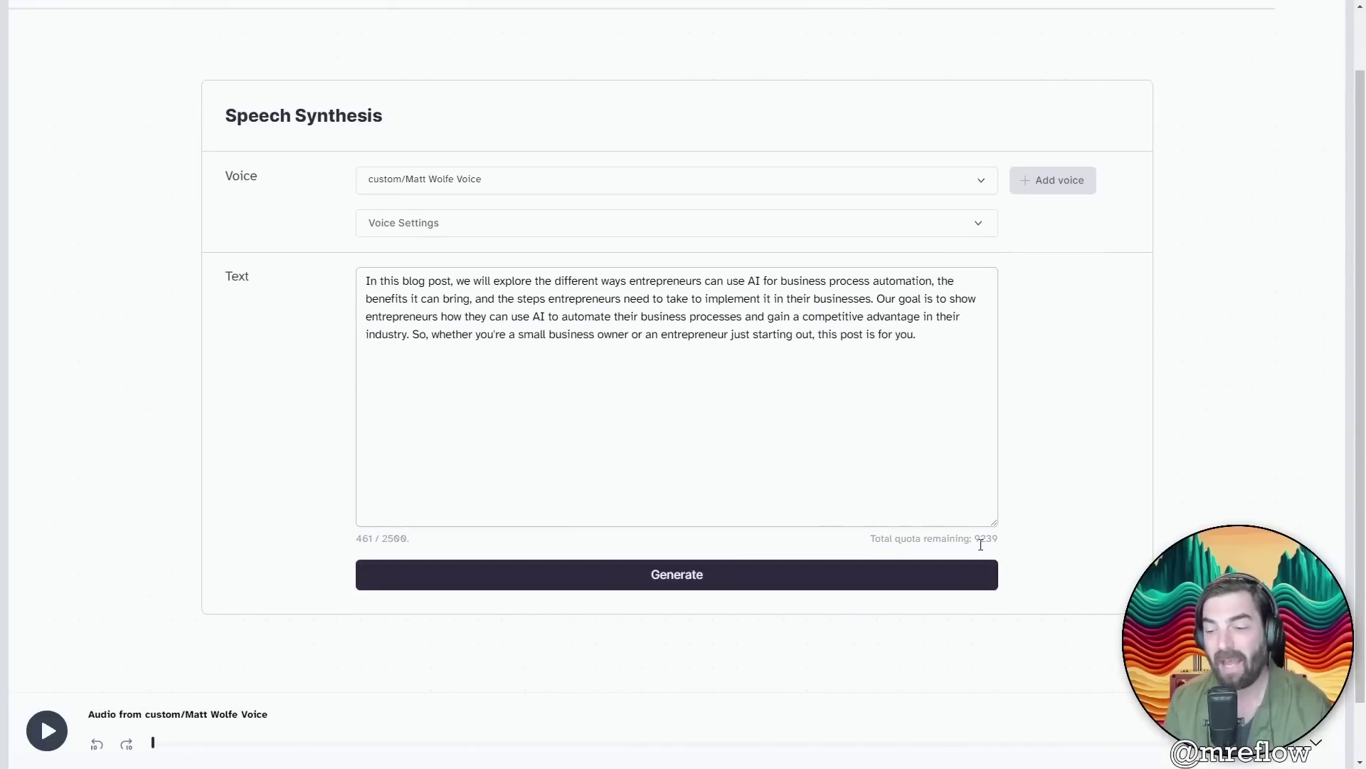
left_click_drag(982, 538, 1000, 539)
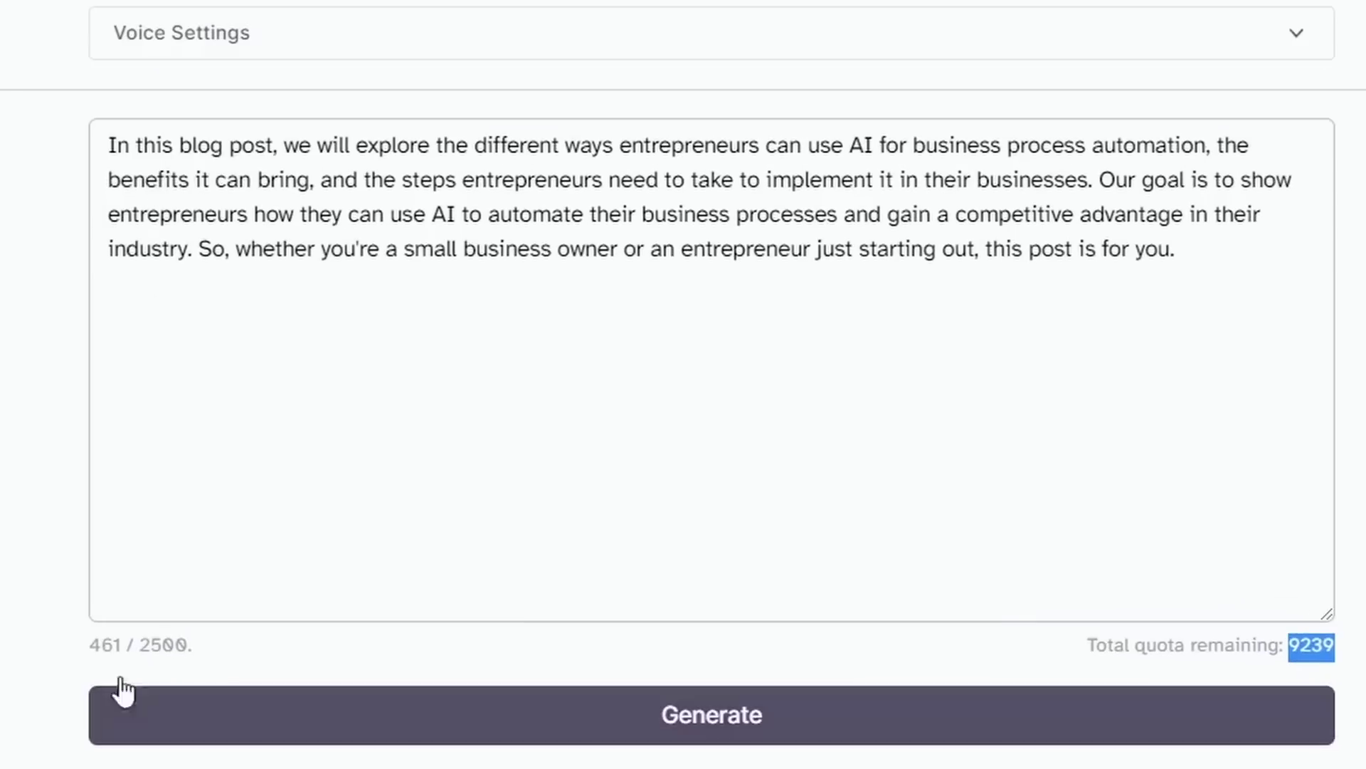
double_click(99, 645)
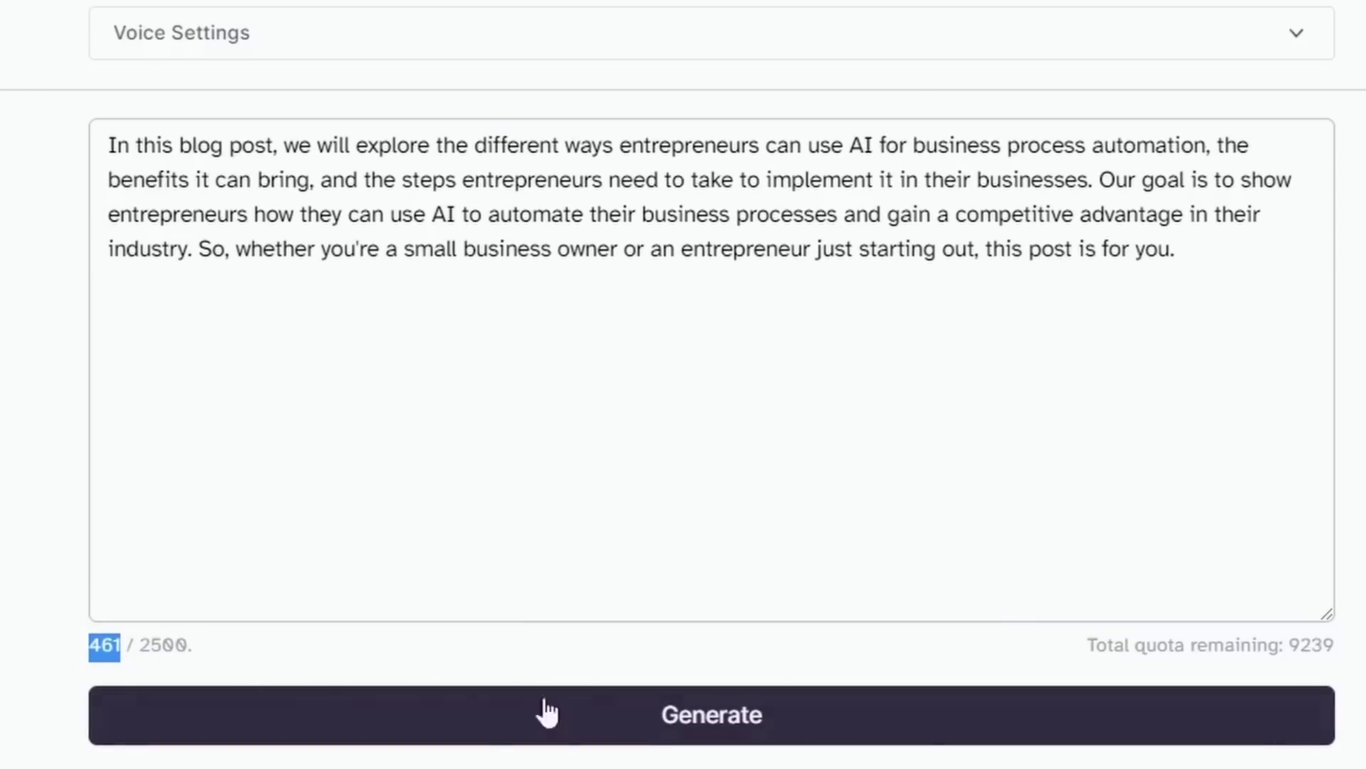
double_click(163, 645)
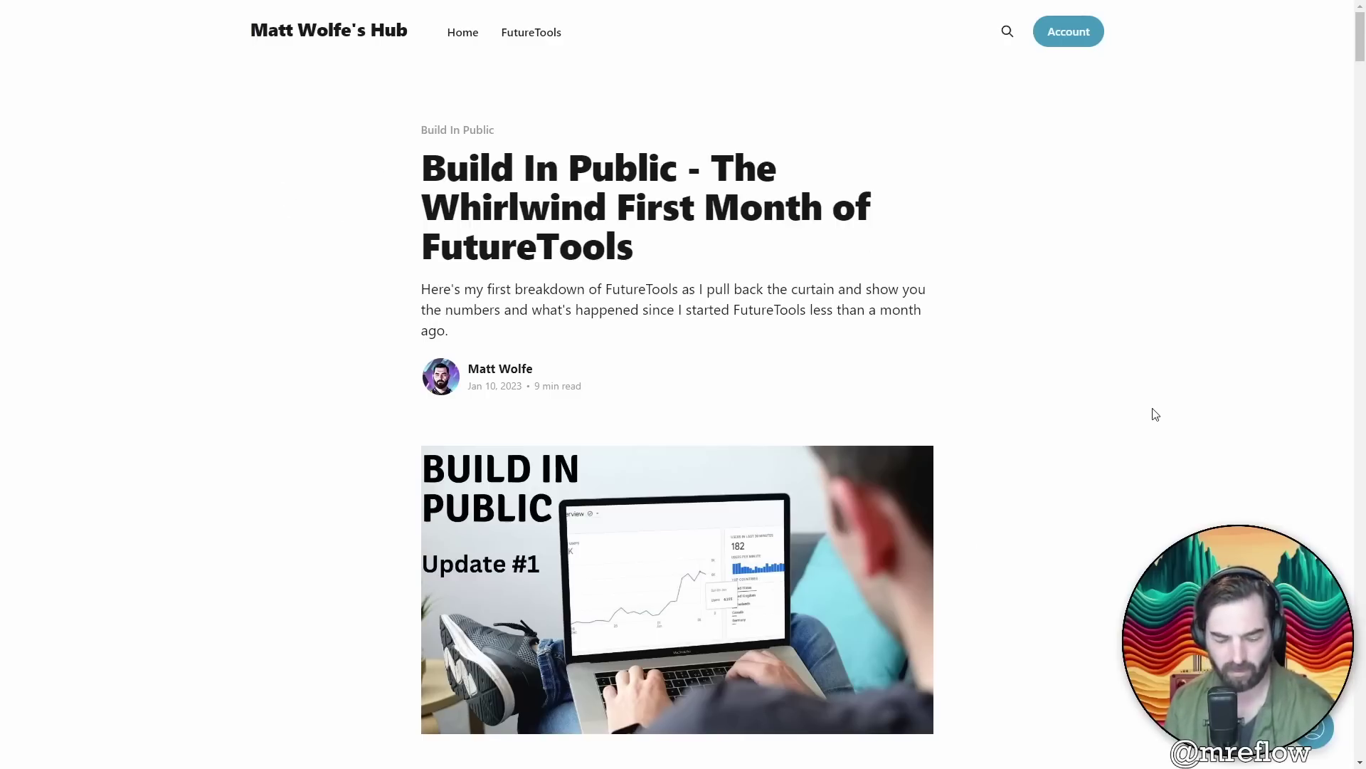
Copy two blog paragraphs and paste them over the old text in the Text box
scroll(1154, 414, "down", 8)
left_click_drag(833, 455, 415, 332)
key("ctrl+c")
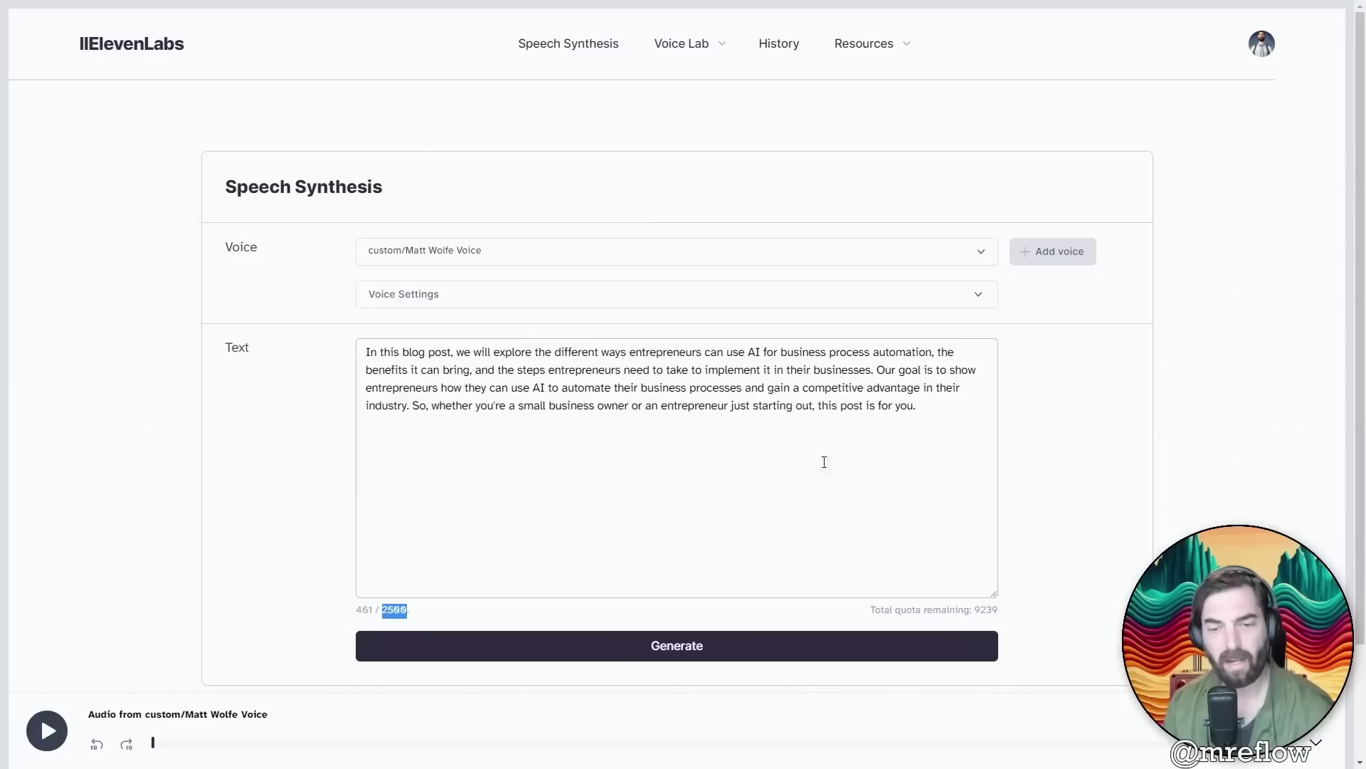
left_click_drag(918, 407, 302, 363)
key("ctrl+v")
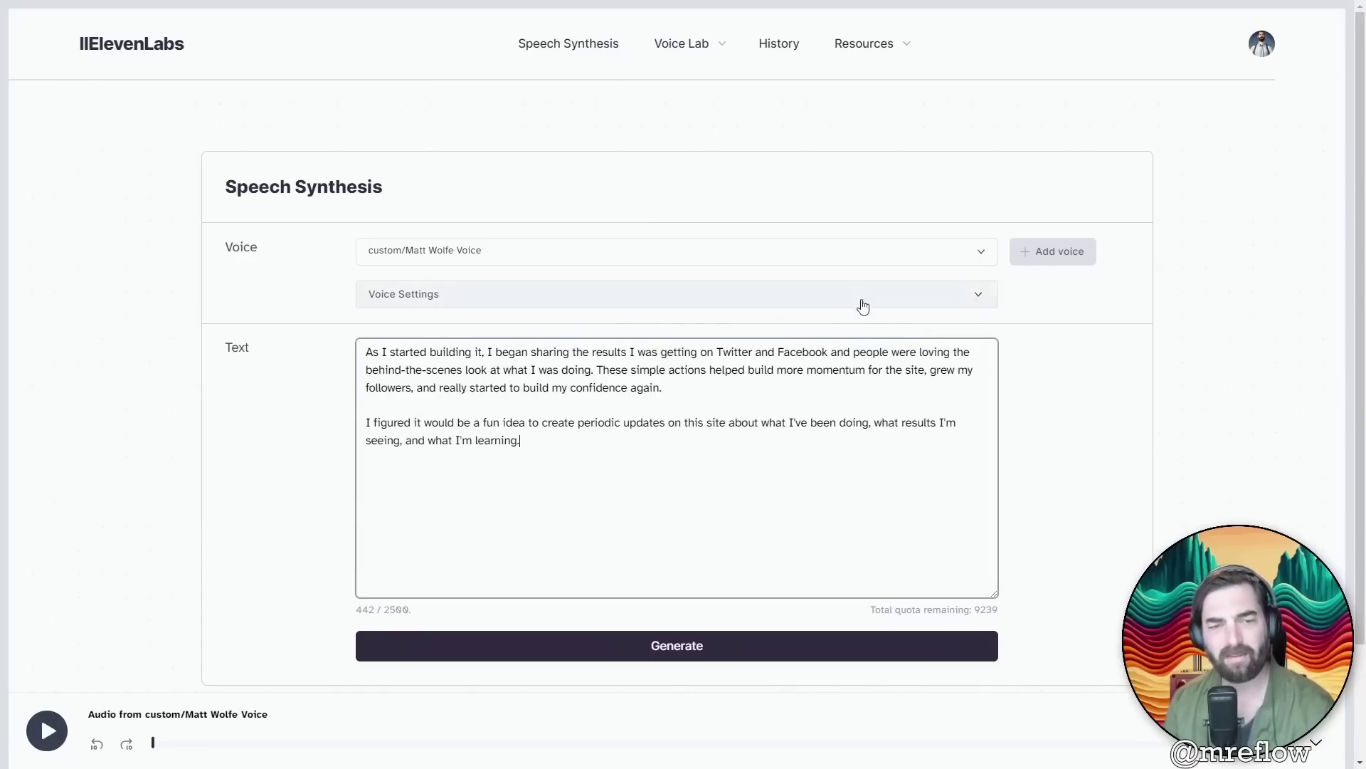
Set both Stability and Clarity + Similarity to about 51% in Voice Settings
left_click(918, 294)
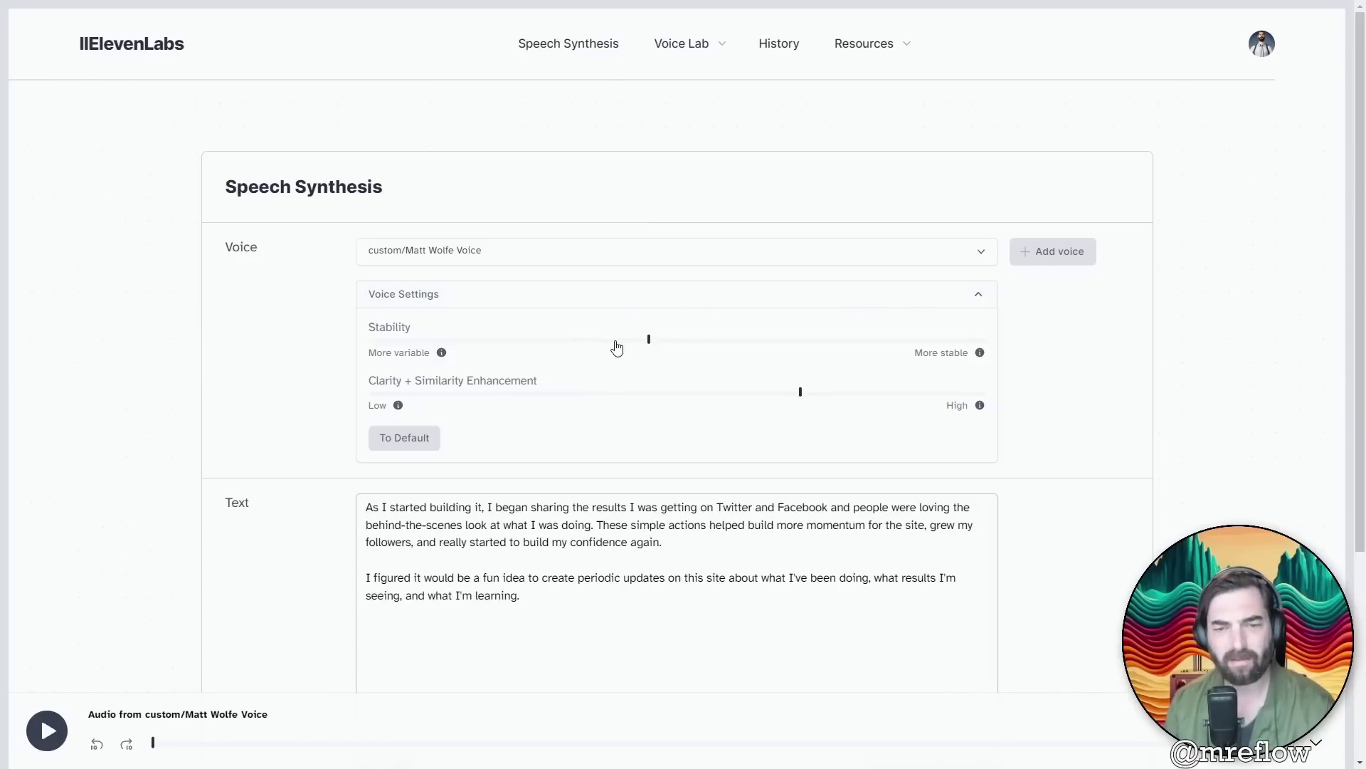
left_click(680, 349)
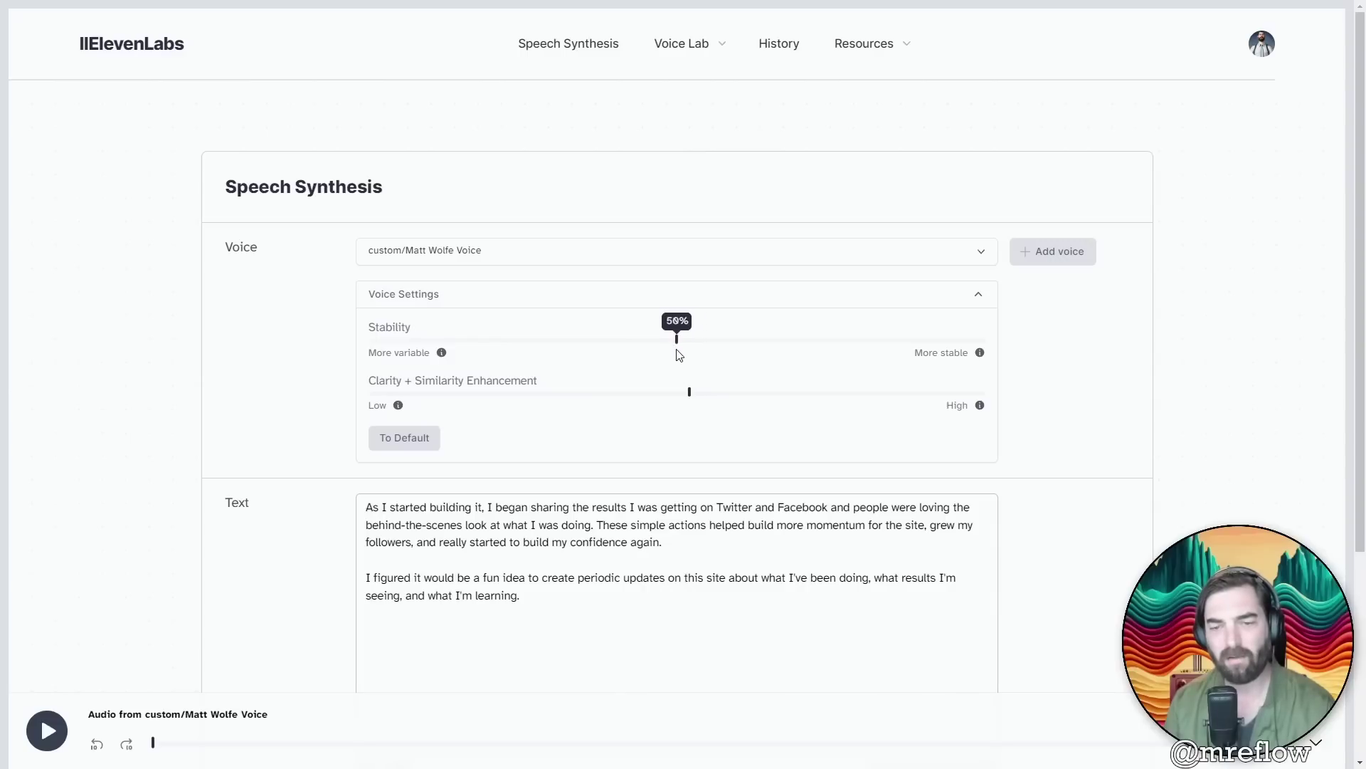
left_click_drag(692, 397, 677, 400)
left_click_drag(677, 399, 677, 399)
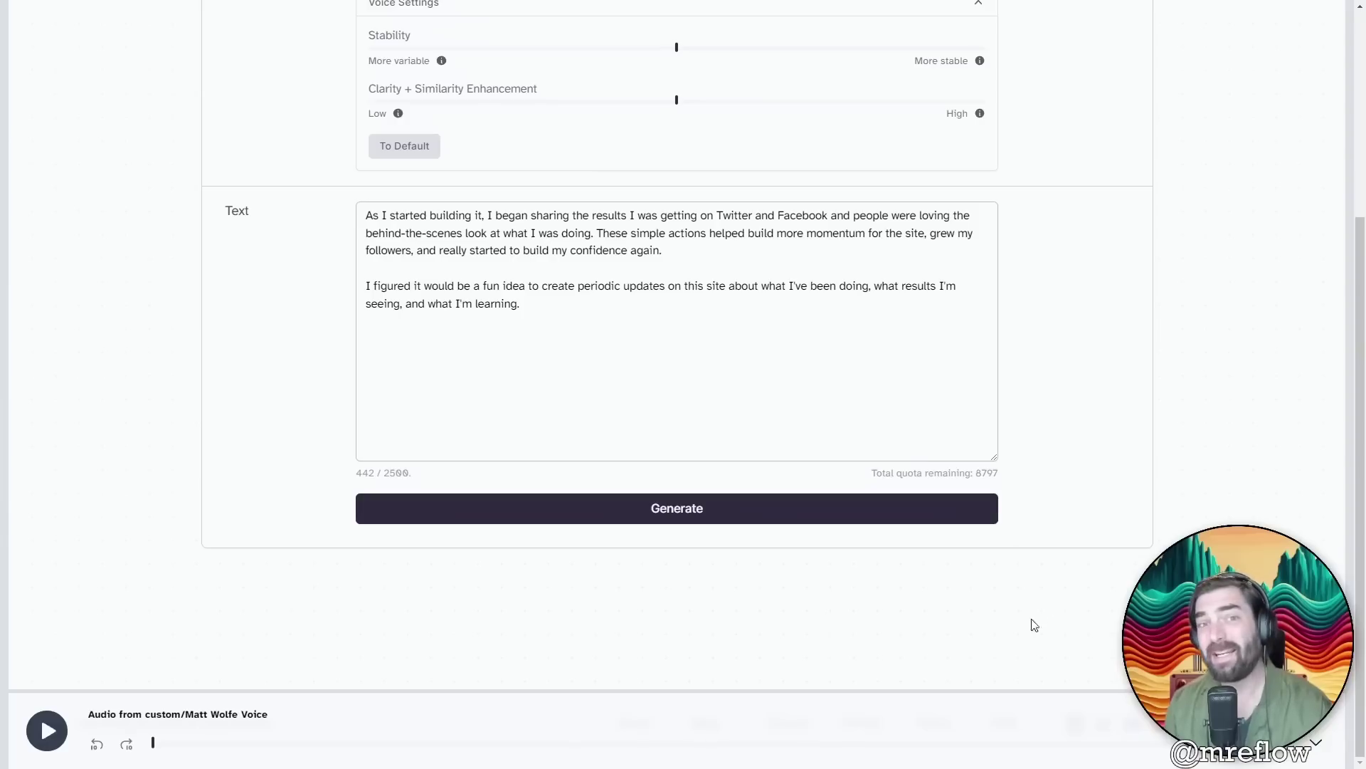
Show the Voice Lab dropdown with Voice Cloning and Voice Design
scroll(1029, 627, "up", 5)
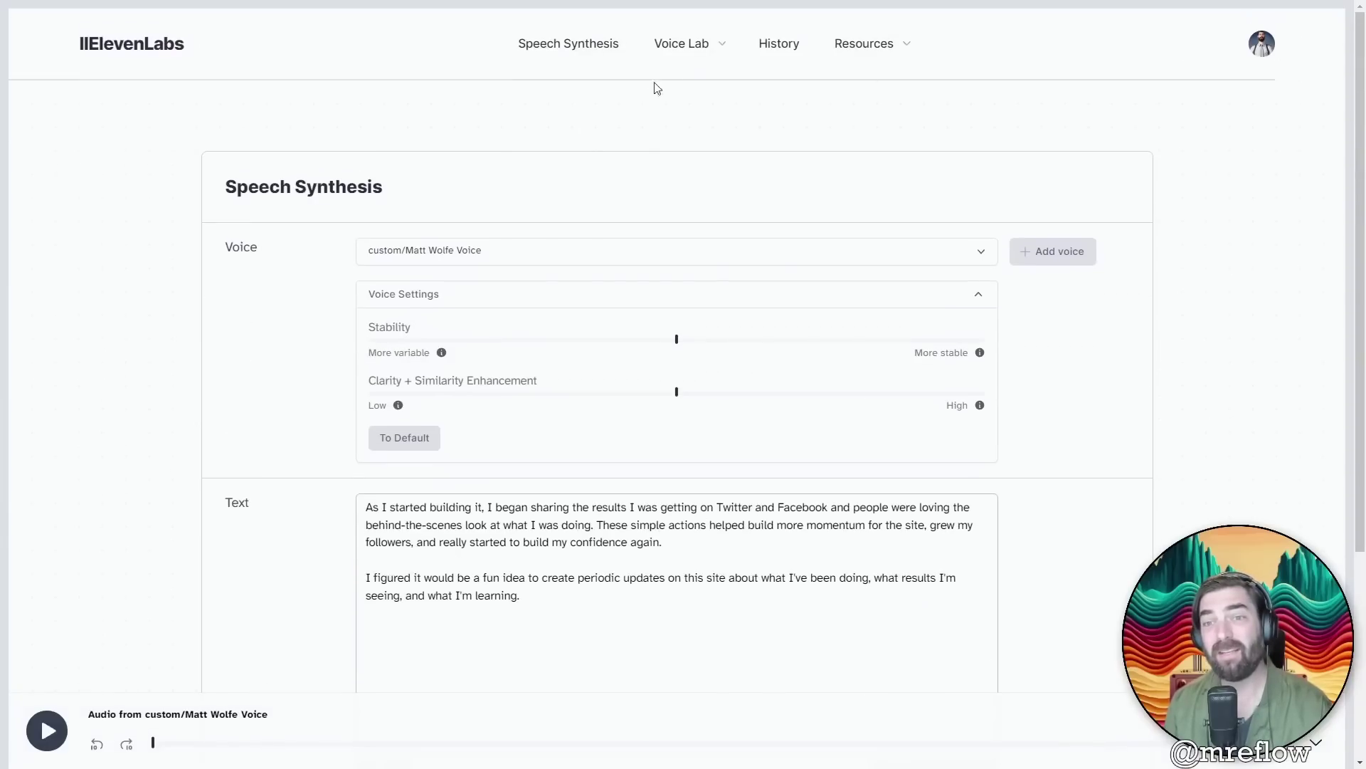
left_click(726, 51)
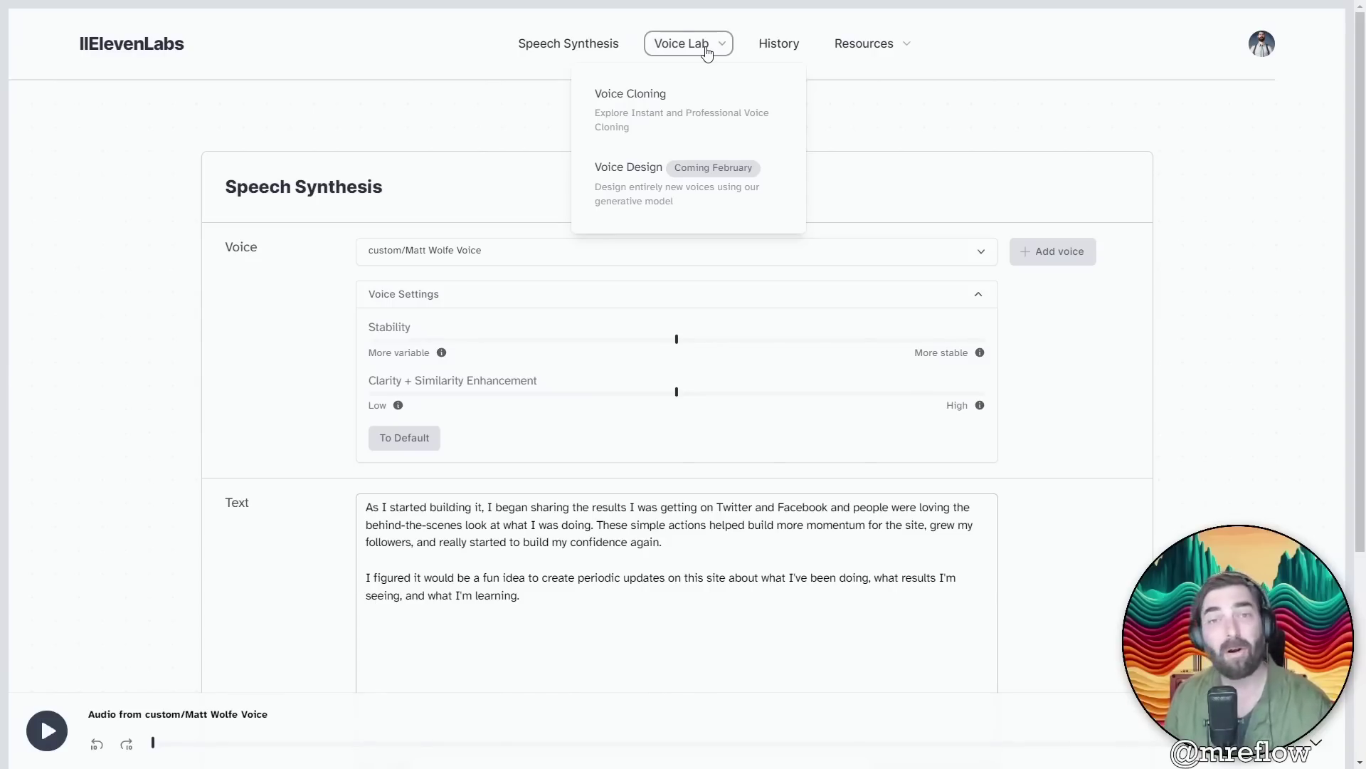
Switch the voice to the stock Josh voice and generate the excerpt for comparison
left_click(978, 294)
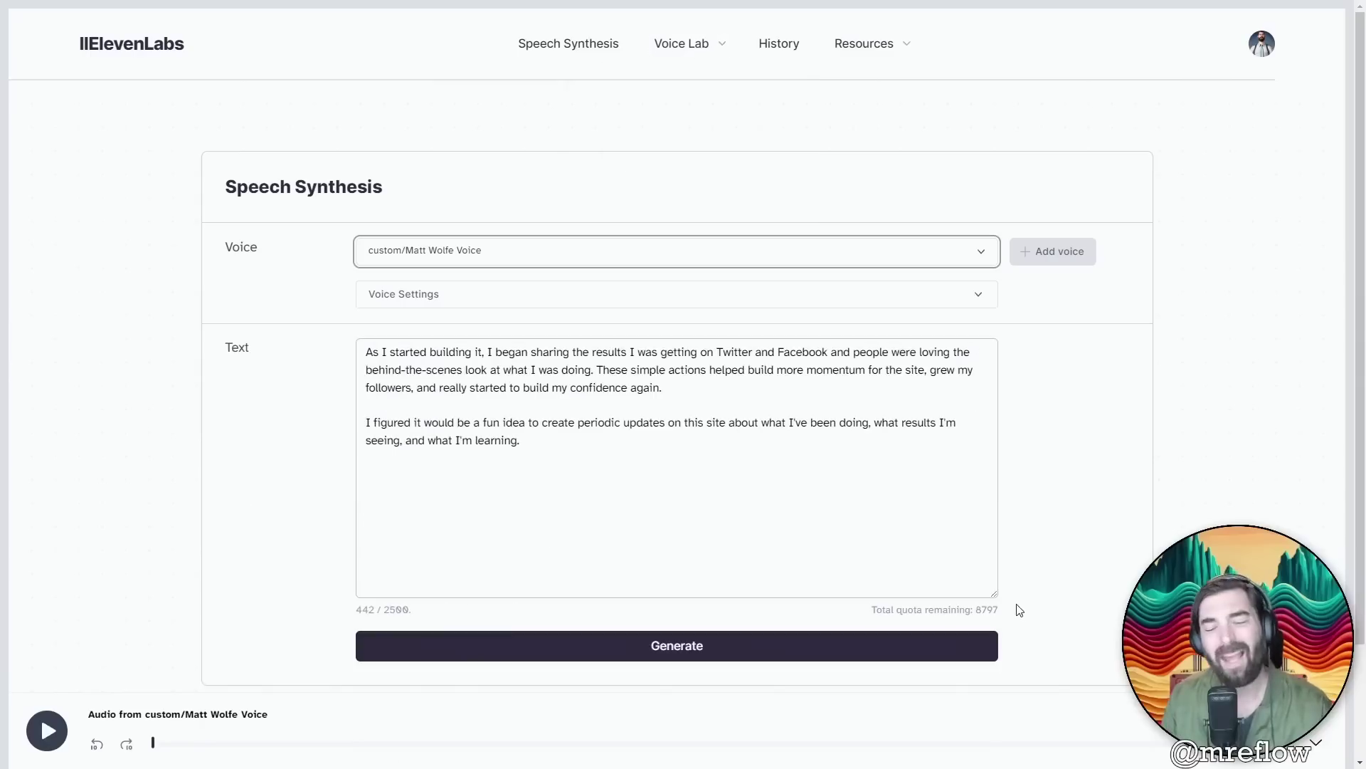
left_click(979, 253)
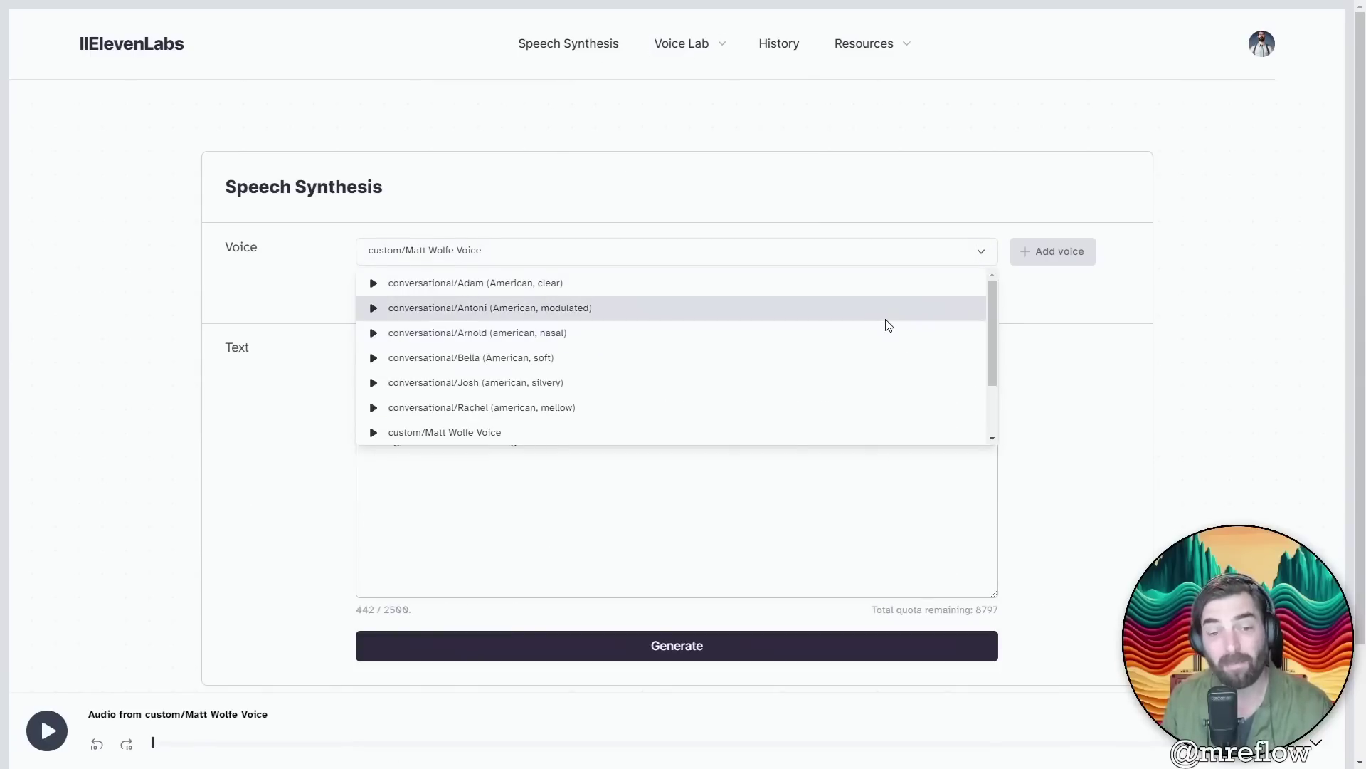
left_click(475, 382)
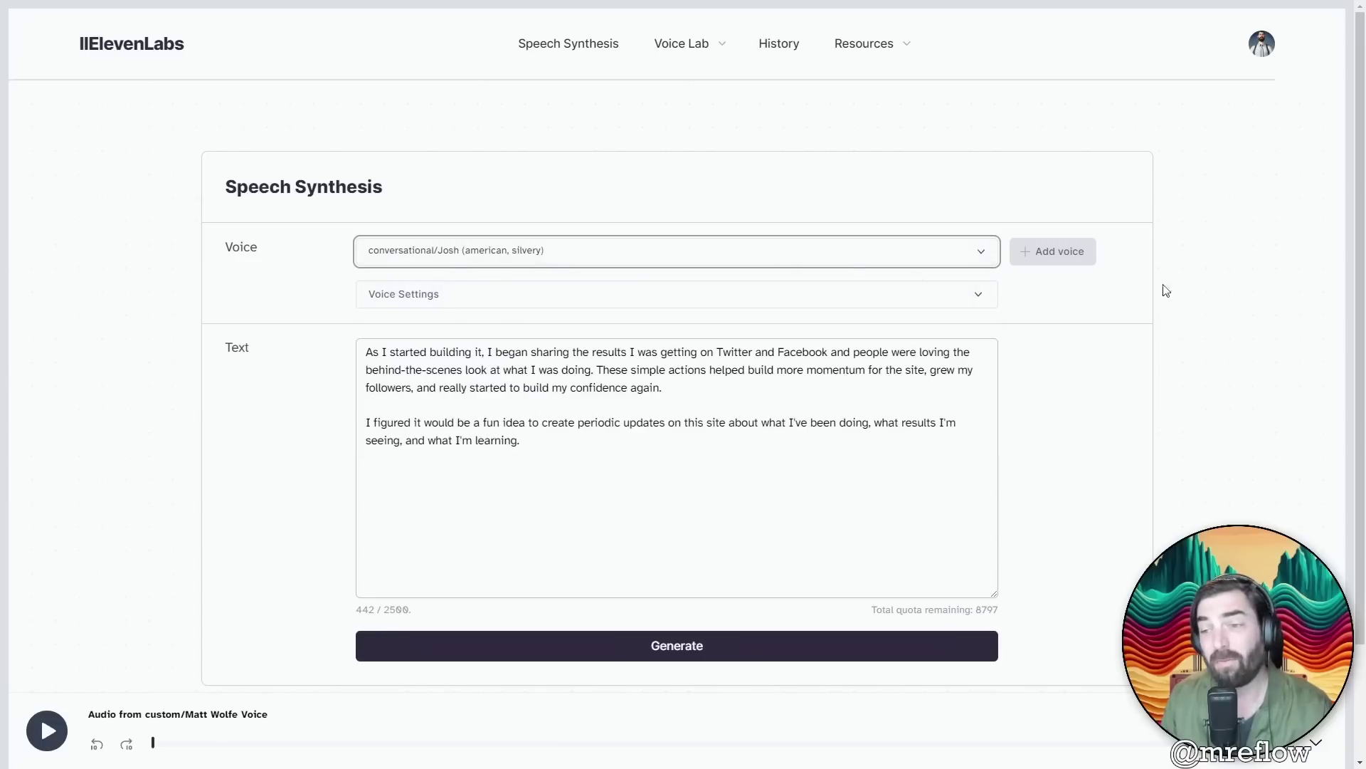
left_click(720, 649)
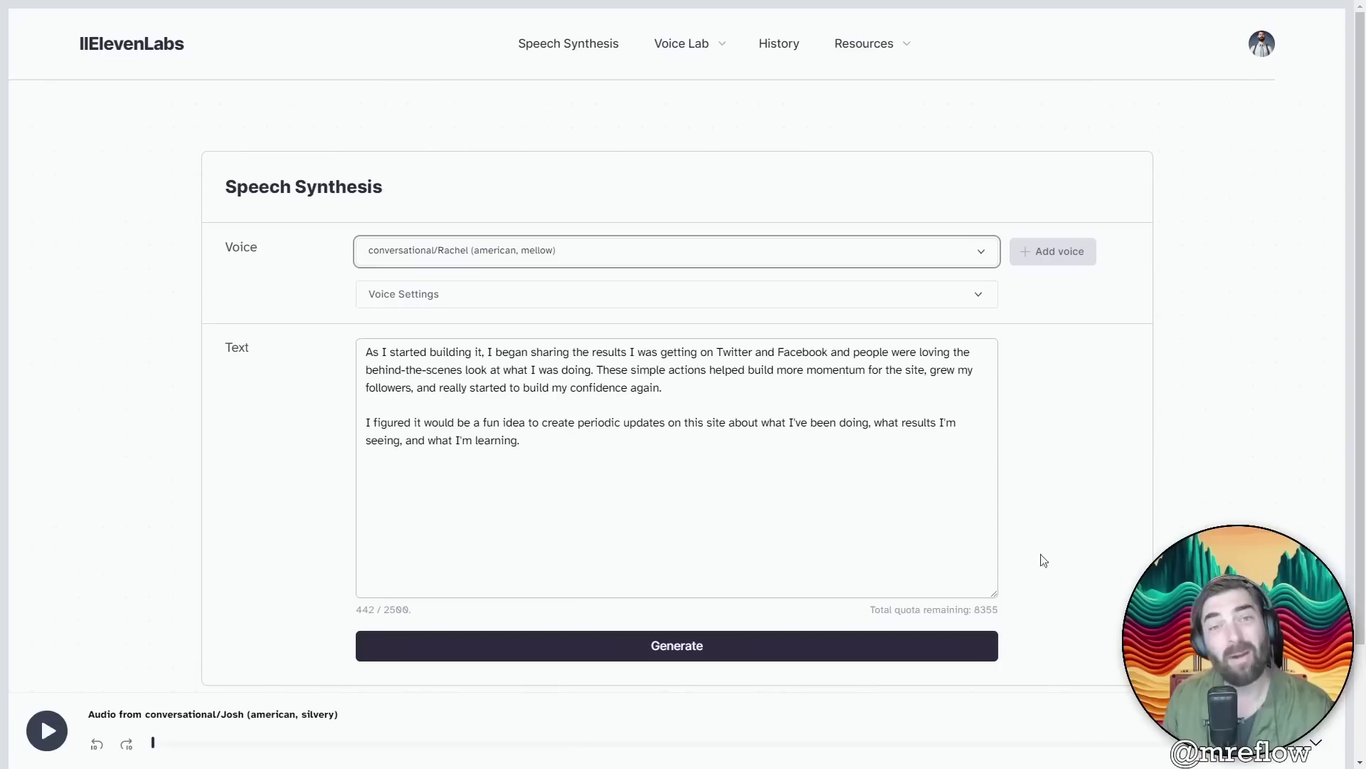
left_click(714, 641)
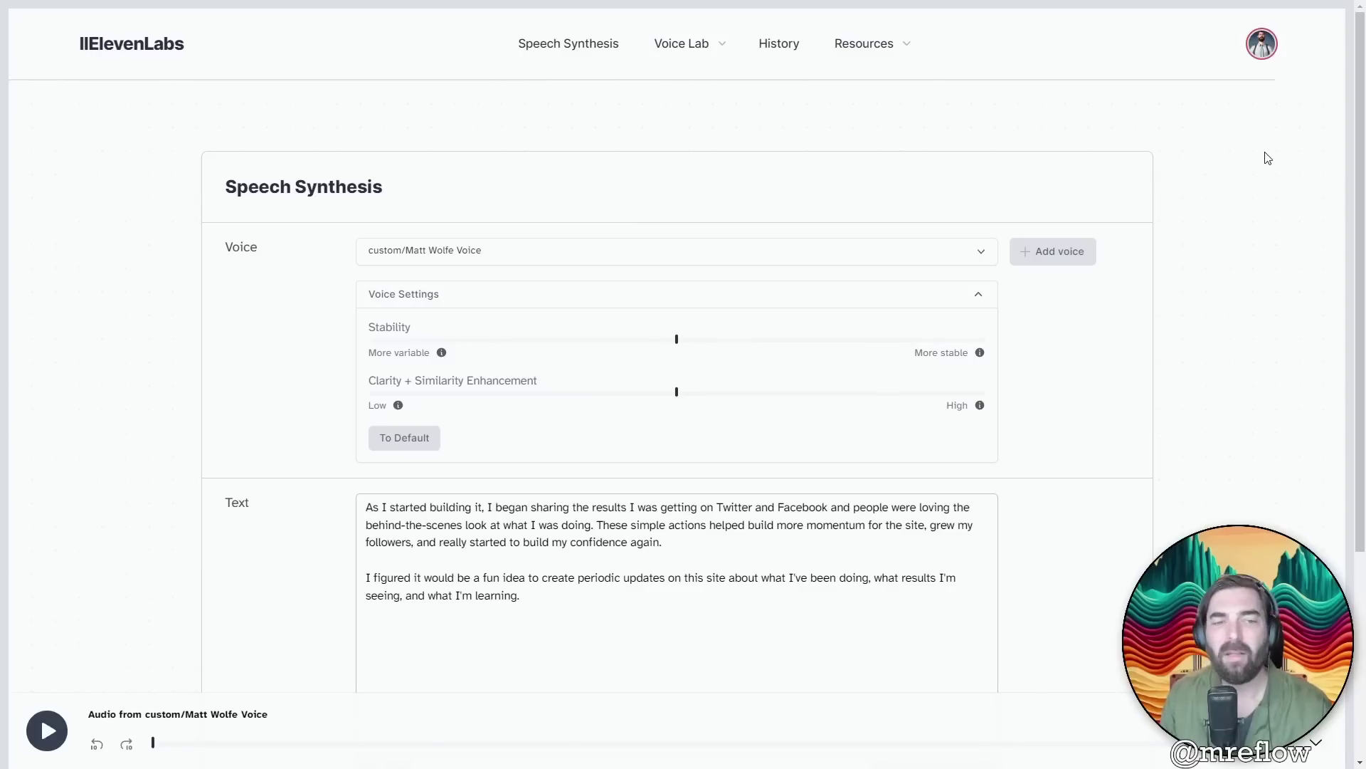
Go to the Subscription page from the account menu and scroll to the plans
left_click(1260, 45)
left_click(1192, 158)
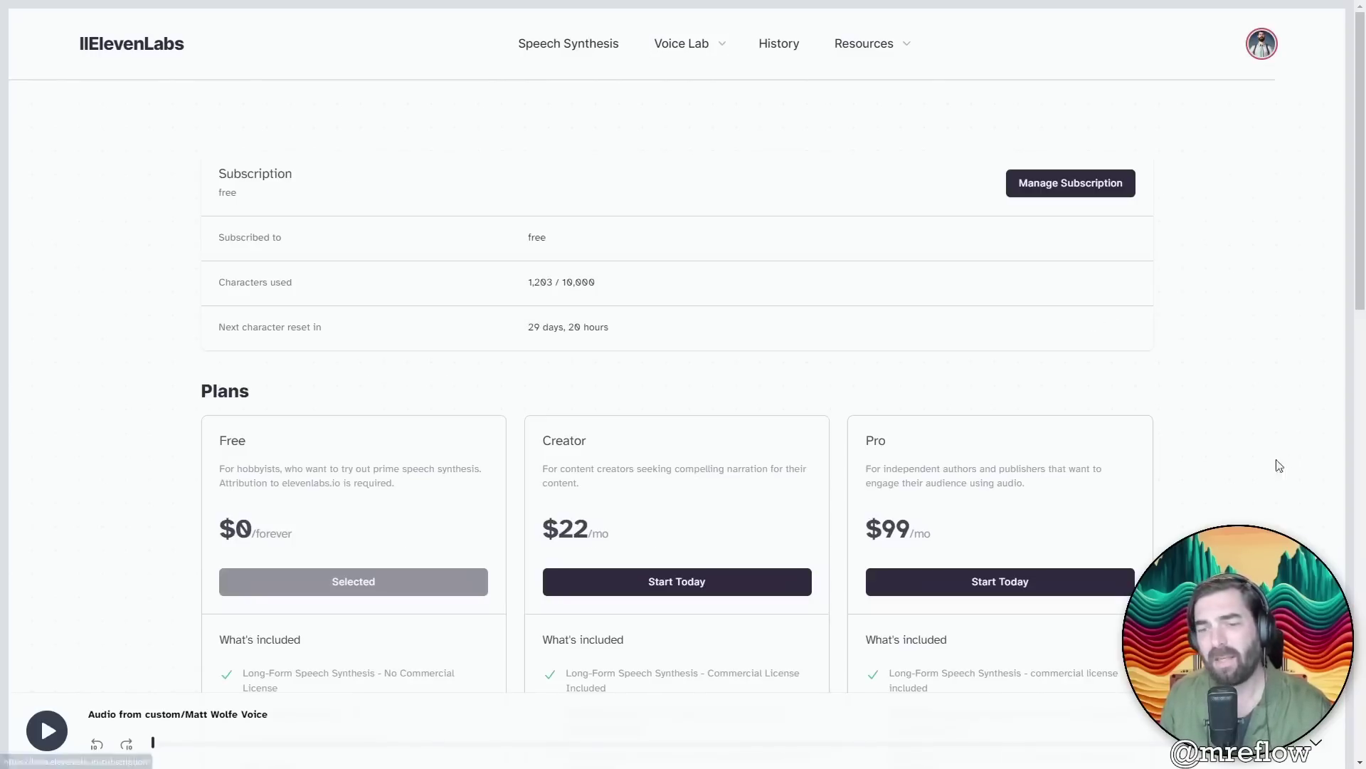
scroll(1211, 486, "down", 1)
scroll(1211, 485, "down", 3)
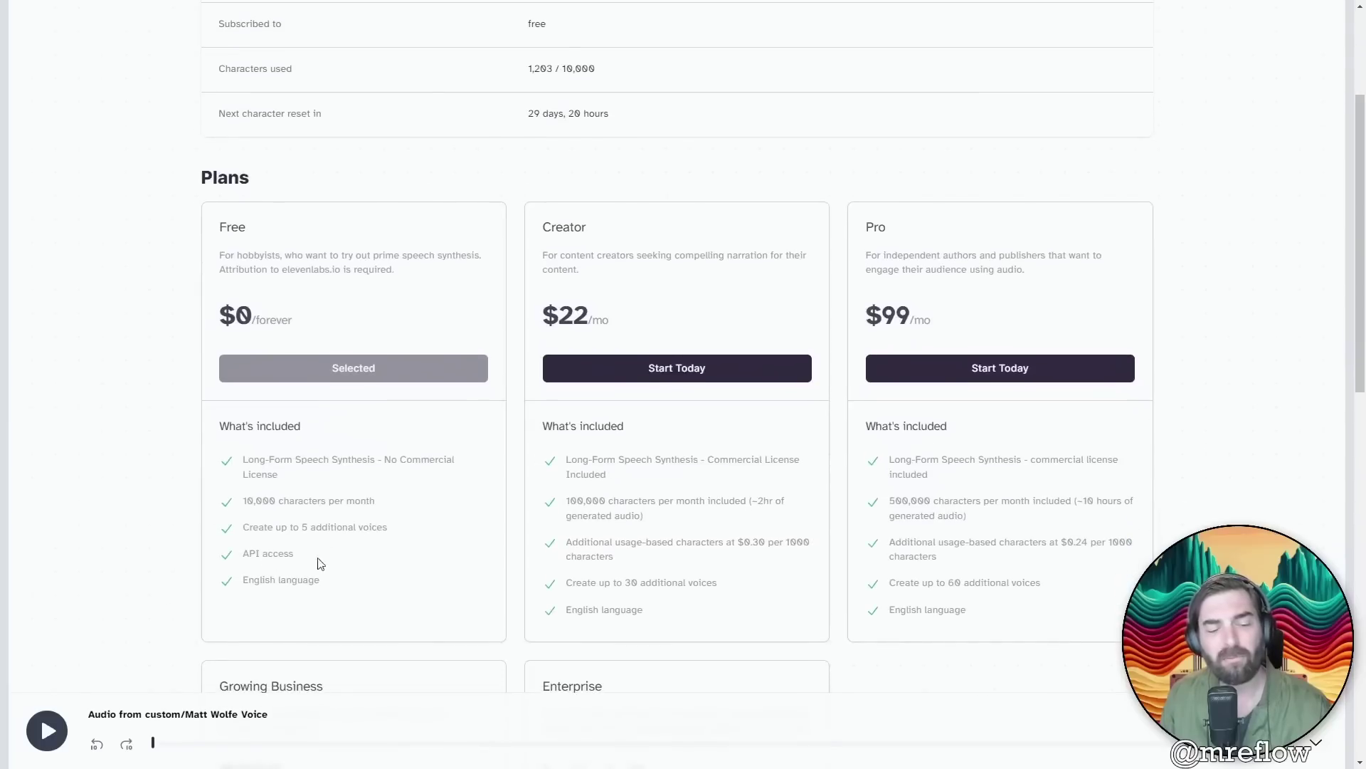
Highlight the free plan's 10,000 monthly characters and the 1,203 characters used
left_click_drag(365, 510, 714, 536)
left_click(709, 517)
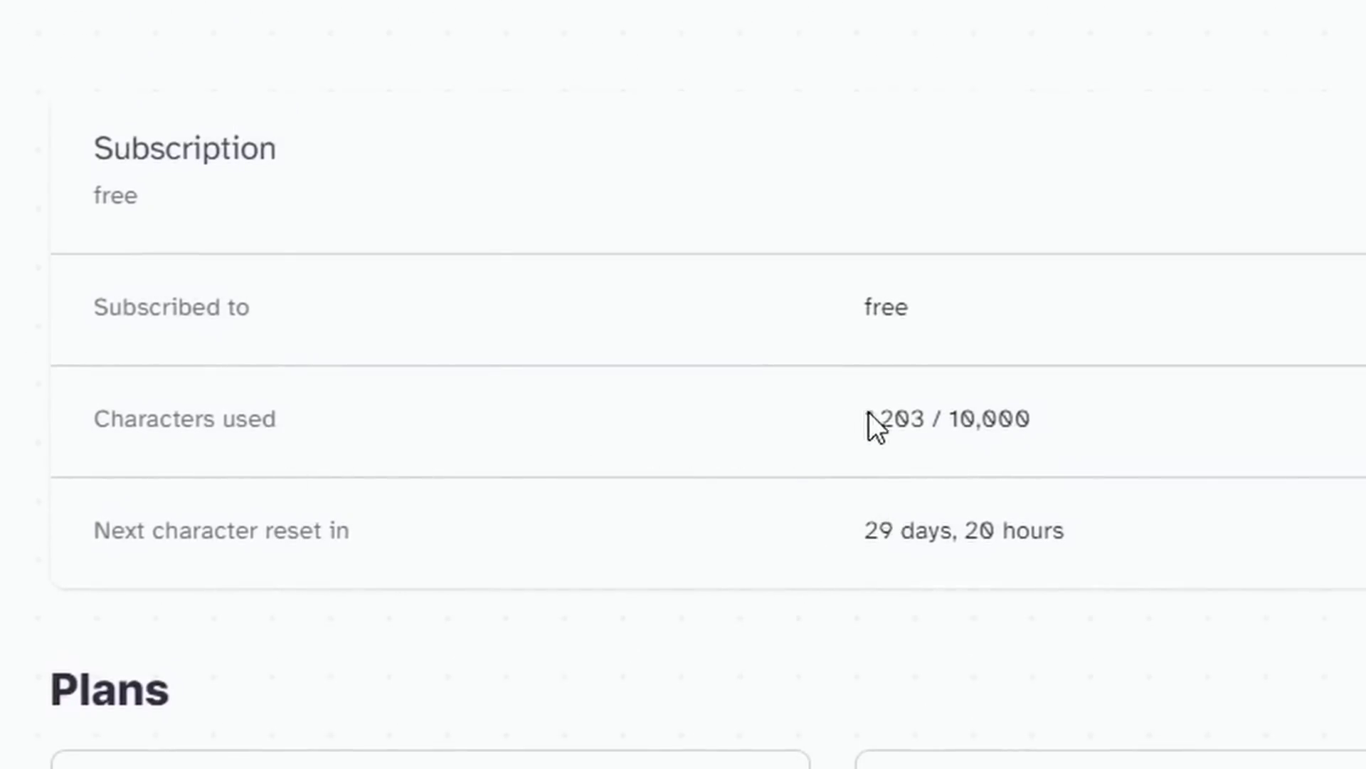
left_click_drag(865, 418, 942, 419)
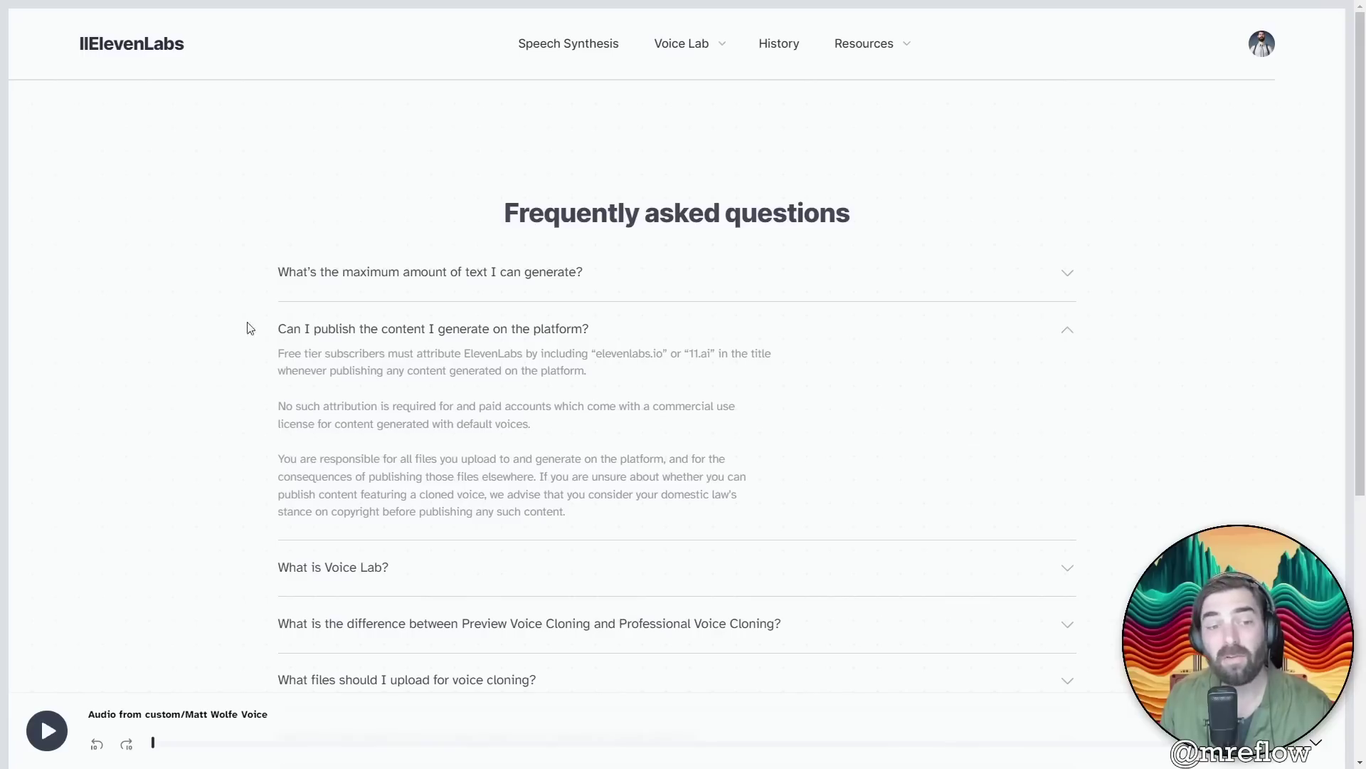
Highlight the free-tier and paid-account attribution paragraphs, then return to the Subscription plans
left_click_drag(279, 356, 614, 369)
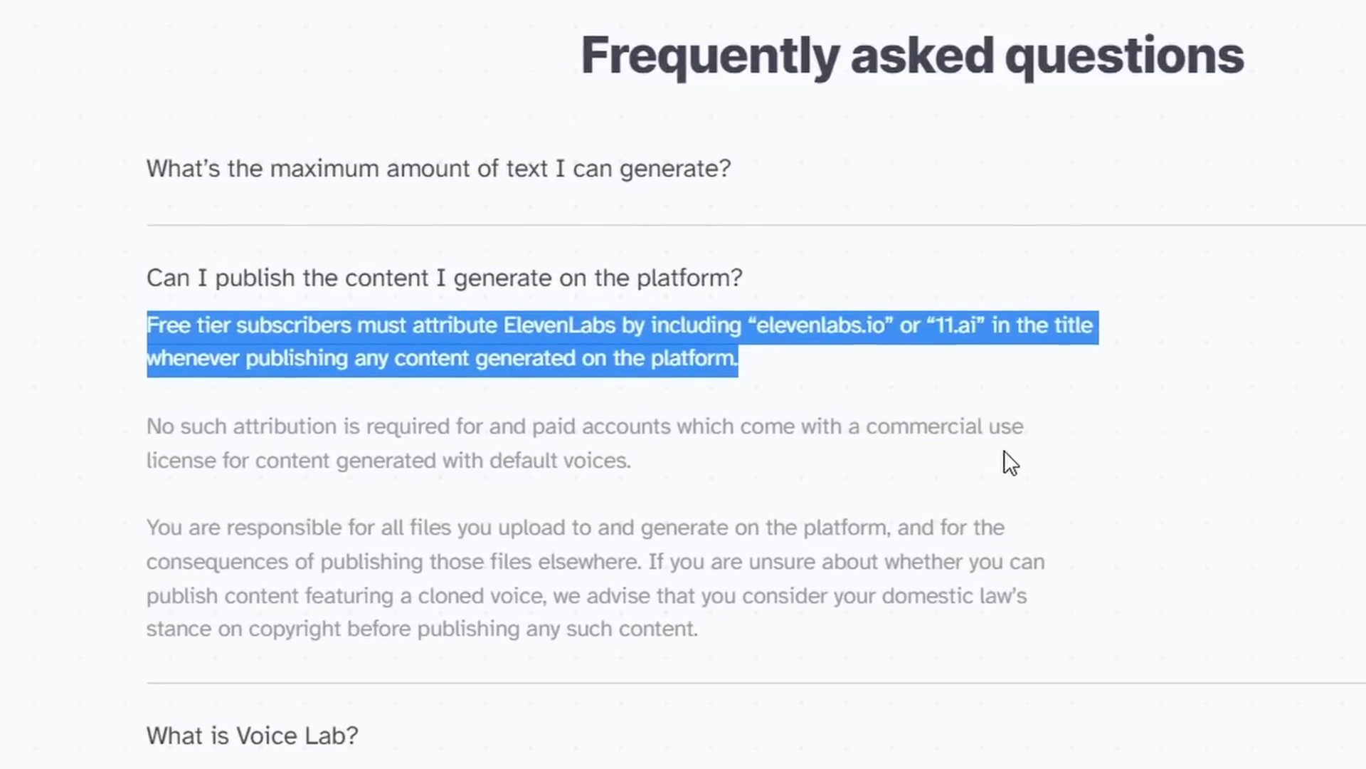
left_click_drag(135, 427, 1137, 491)
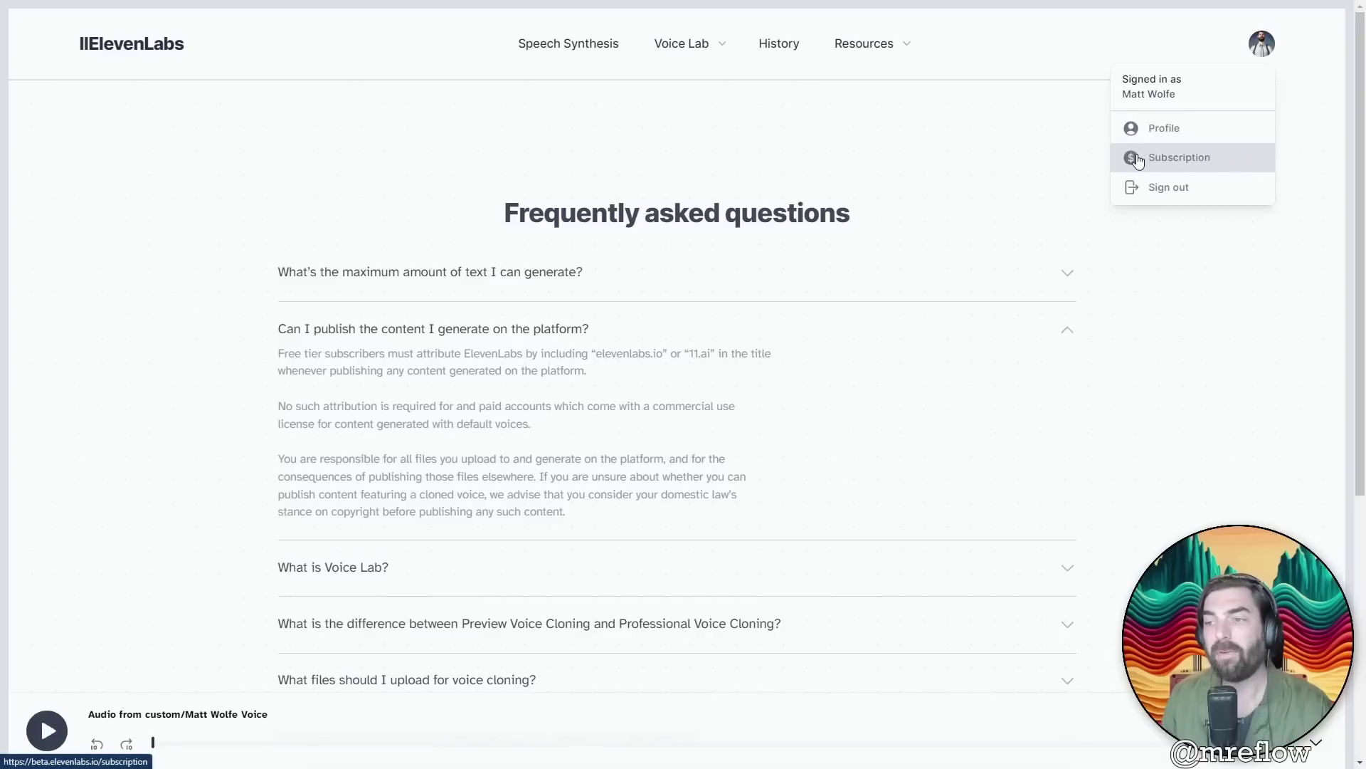
left_click(1165, 155)
scroll(297, 297, "down", 4)
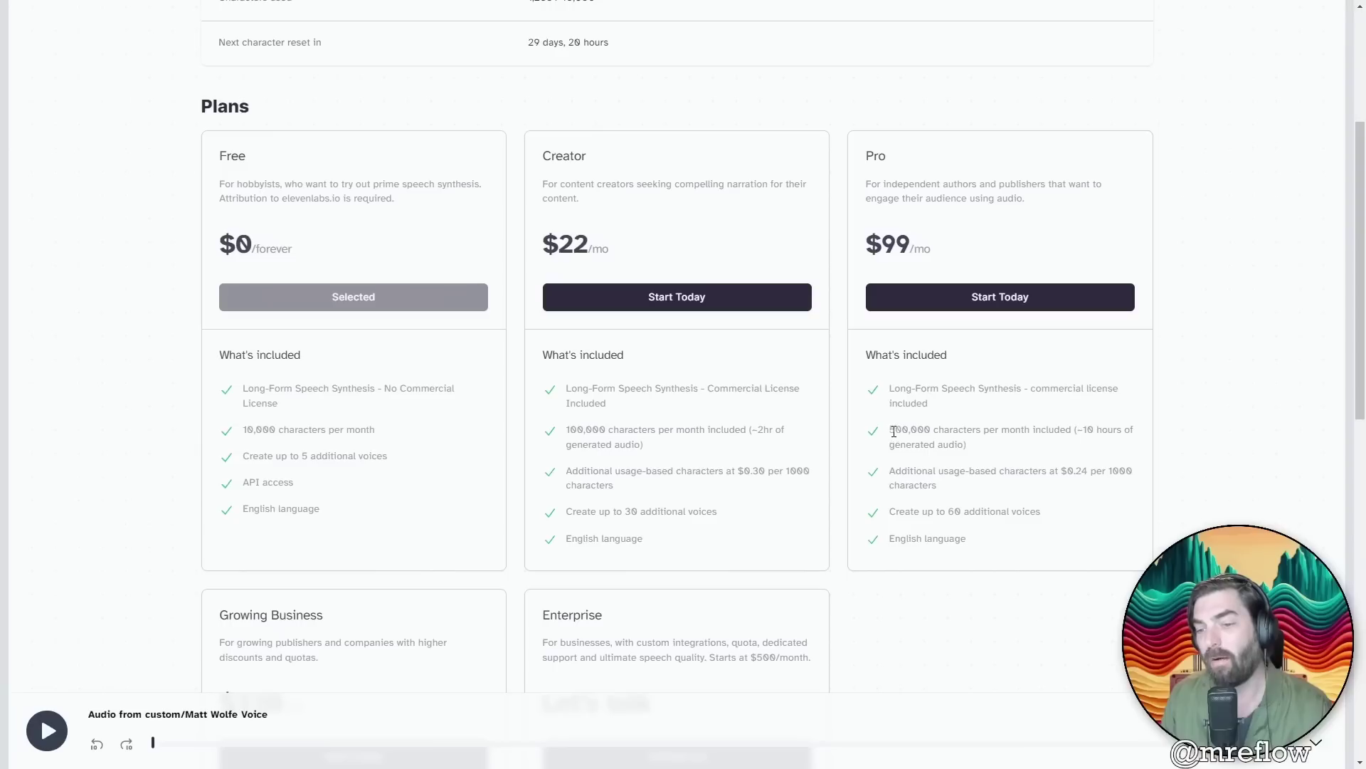
Highlight the Pro plan's 500,000 characters per month
left_click_drag(894, 431, 1025, 437)
left_click(1037, 496)
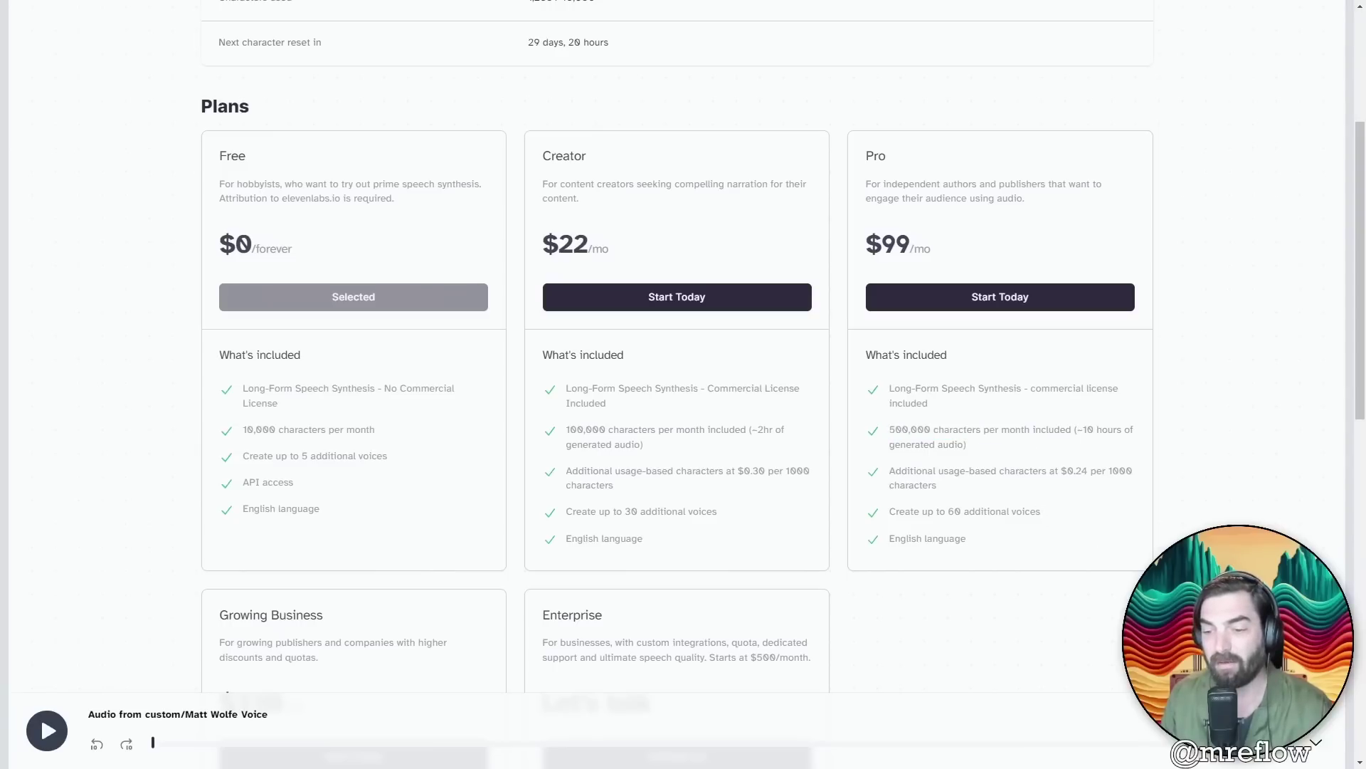